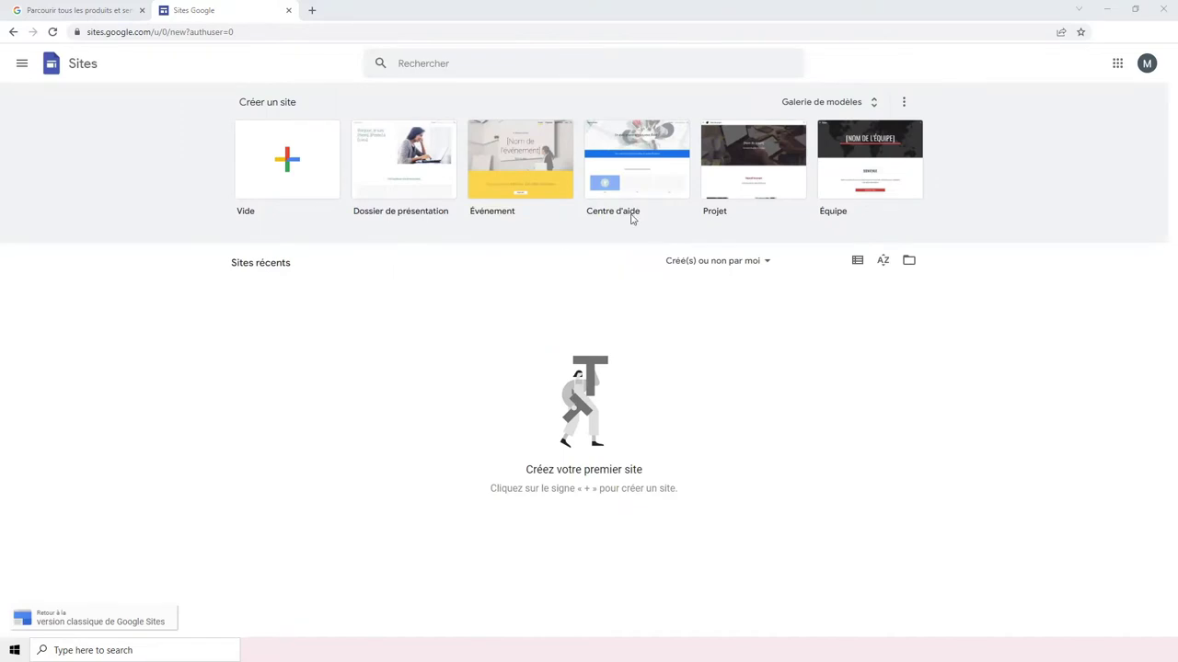
# Create a new site from the 'Dossier de présentation' template in the template gallery.
pyautogui.click(865, 111)
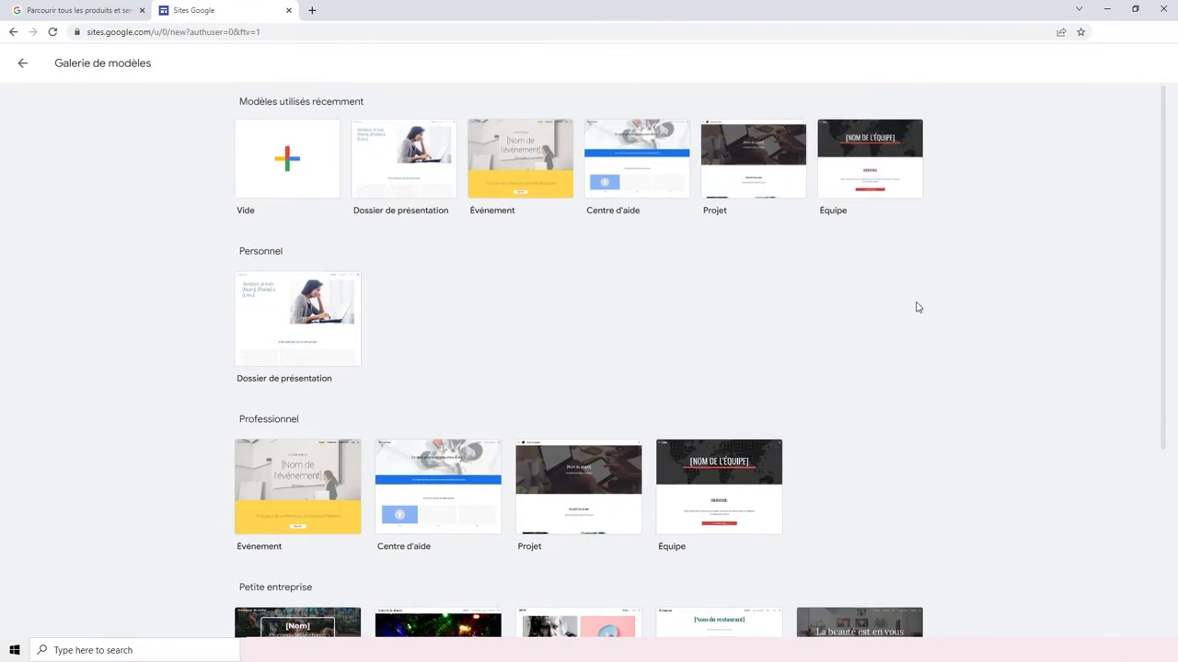
pyautogui.scroll(-3, 915, 307)
pyautogui.scroll(-1, 916, 307)
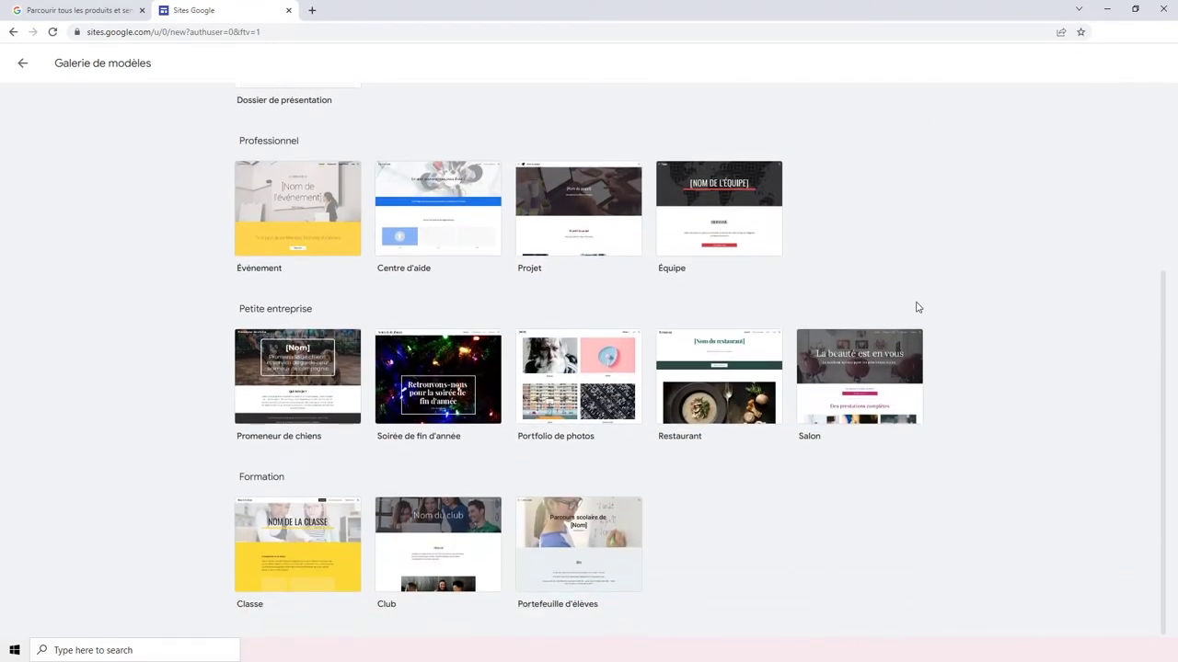
pyautogui.scroll(3, 916, 306)
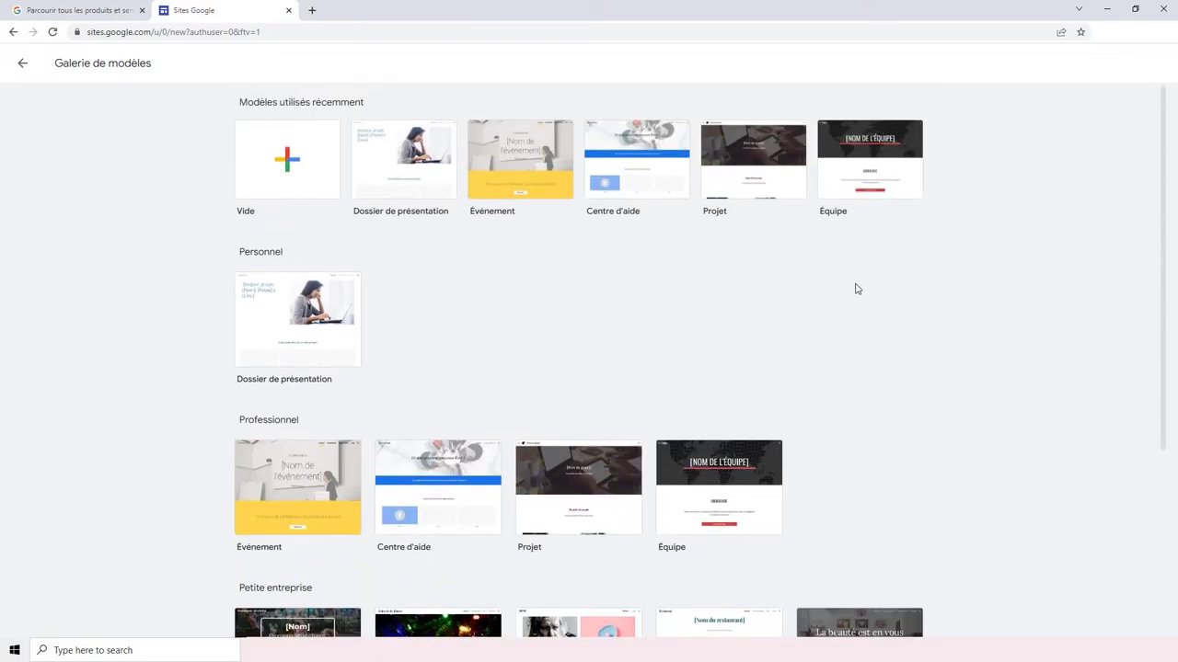
pyautogui.click(427, 187)
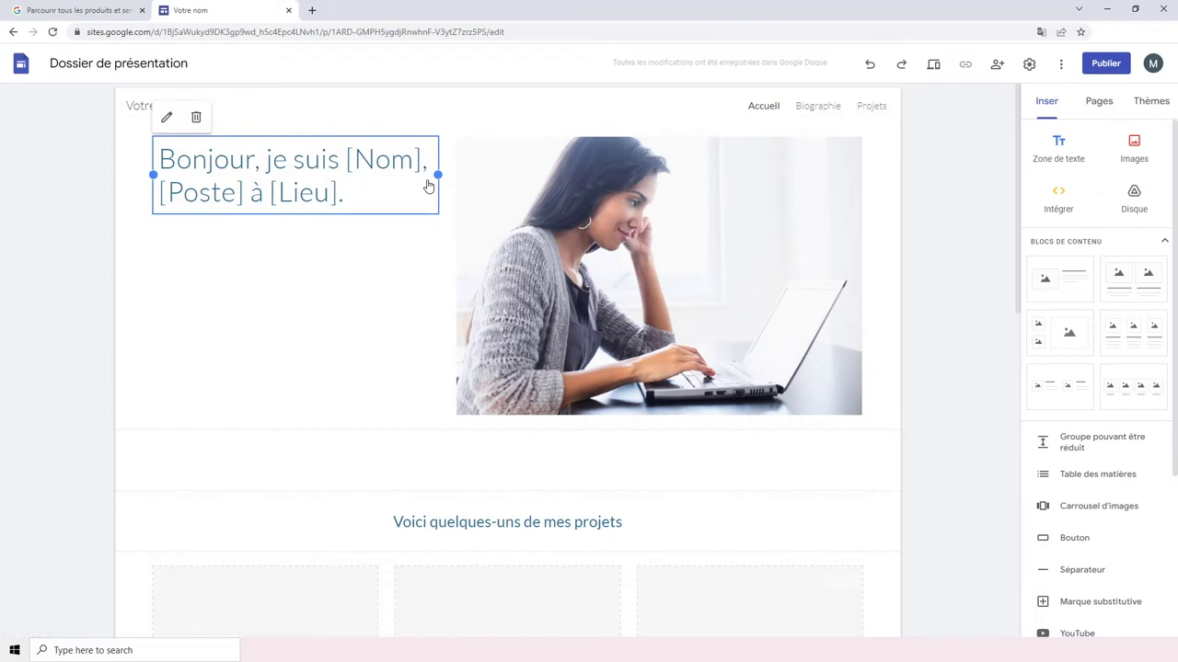
# Start a new custom theme named 'custom 1' in the Thèmes panel.
pyautogui.click(1152, 101)
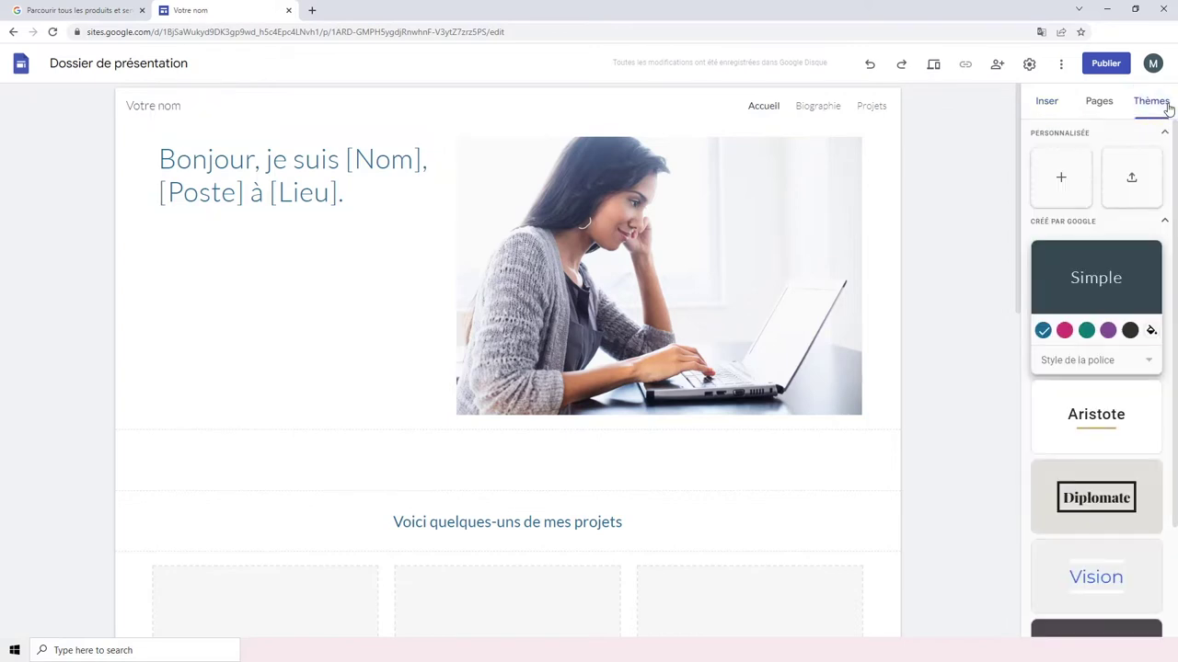
pyautogui.scroll(-2, 1138, 225)
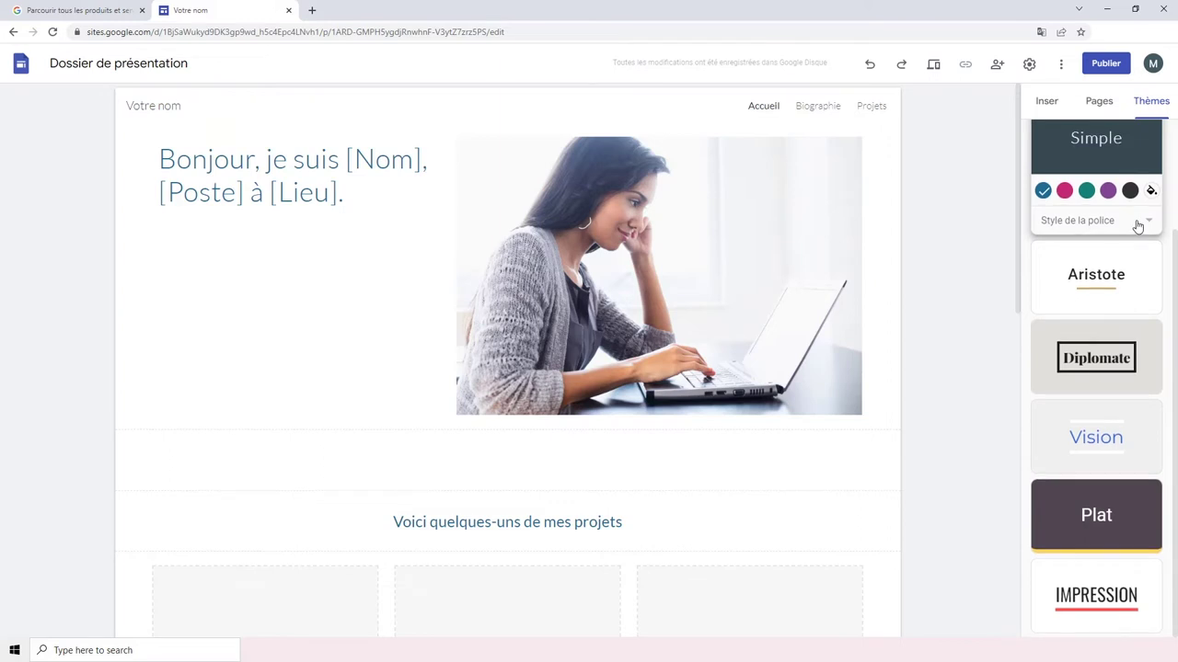
pyautogui.scroll(2, 1138, 225)
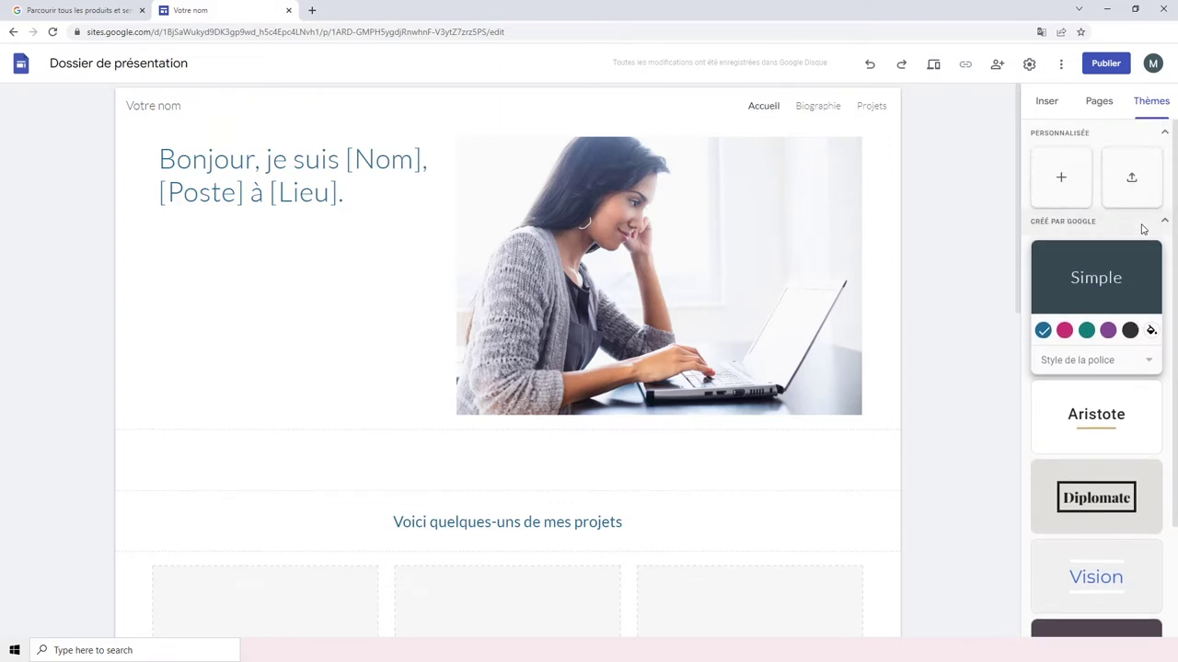
pyautogui.click(1081, 203)
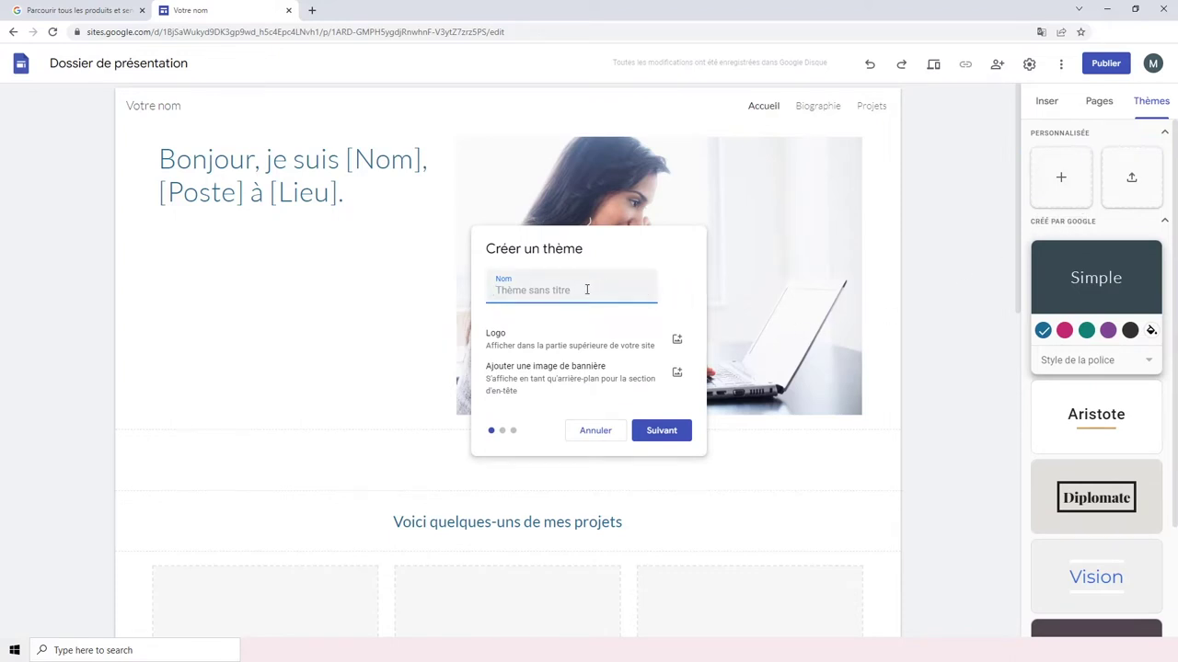
pyautogui.write('custom 1')
pyautogui.click(645, 322)
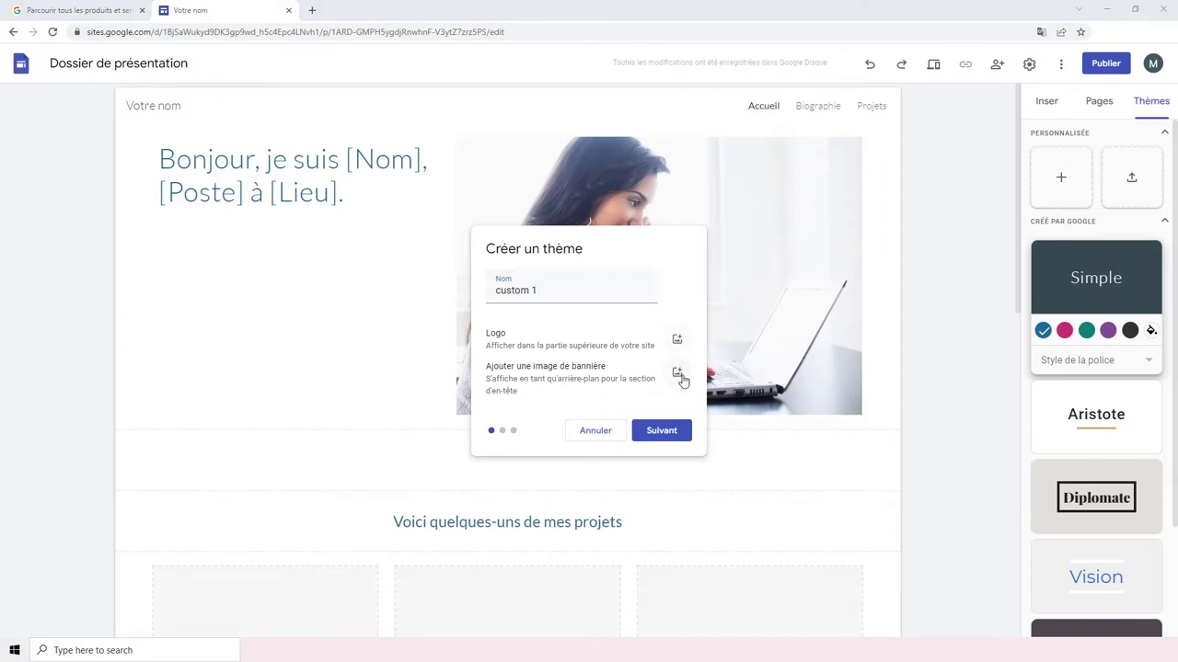
# Choose the red preset palette (#FA3019, #EAEAEA, #393636) and view its custom colours.
pyautogui.click(670, 433)
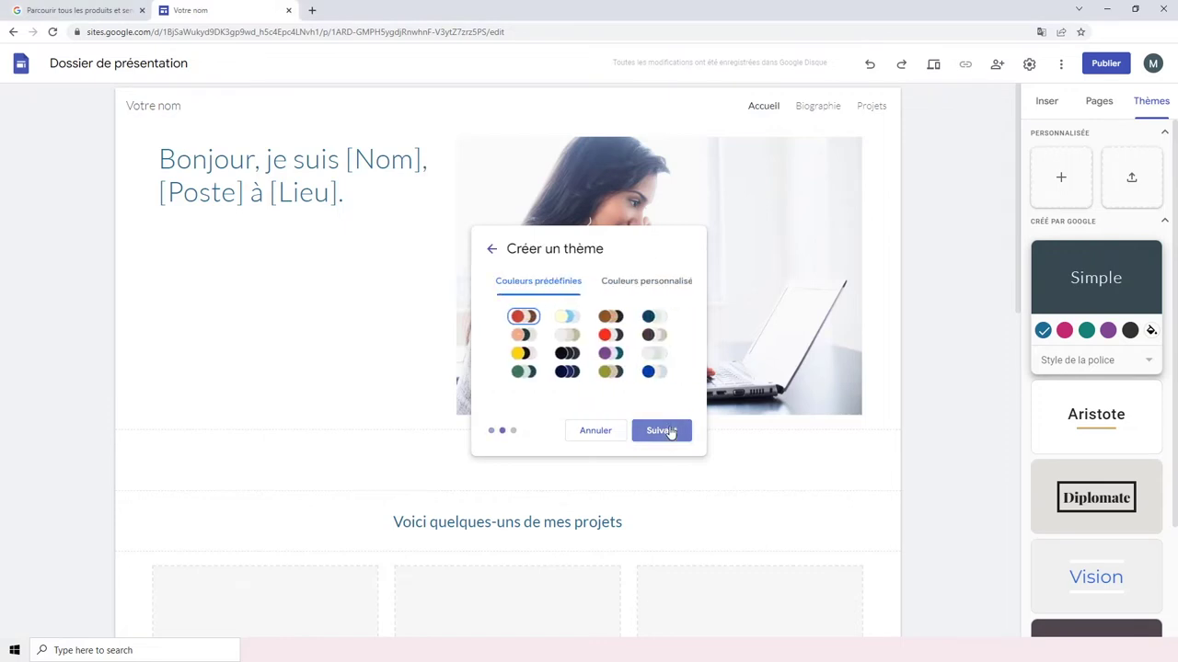
pyautogui.click(617, 338)
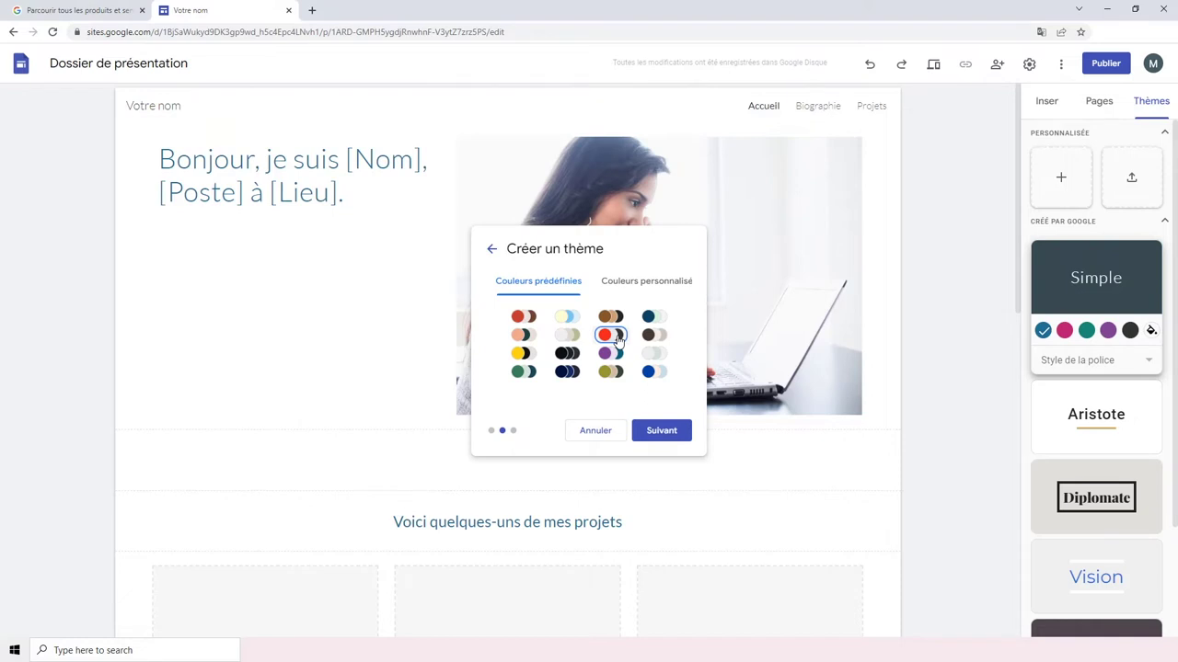
pyautogui.click(640, 276)
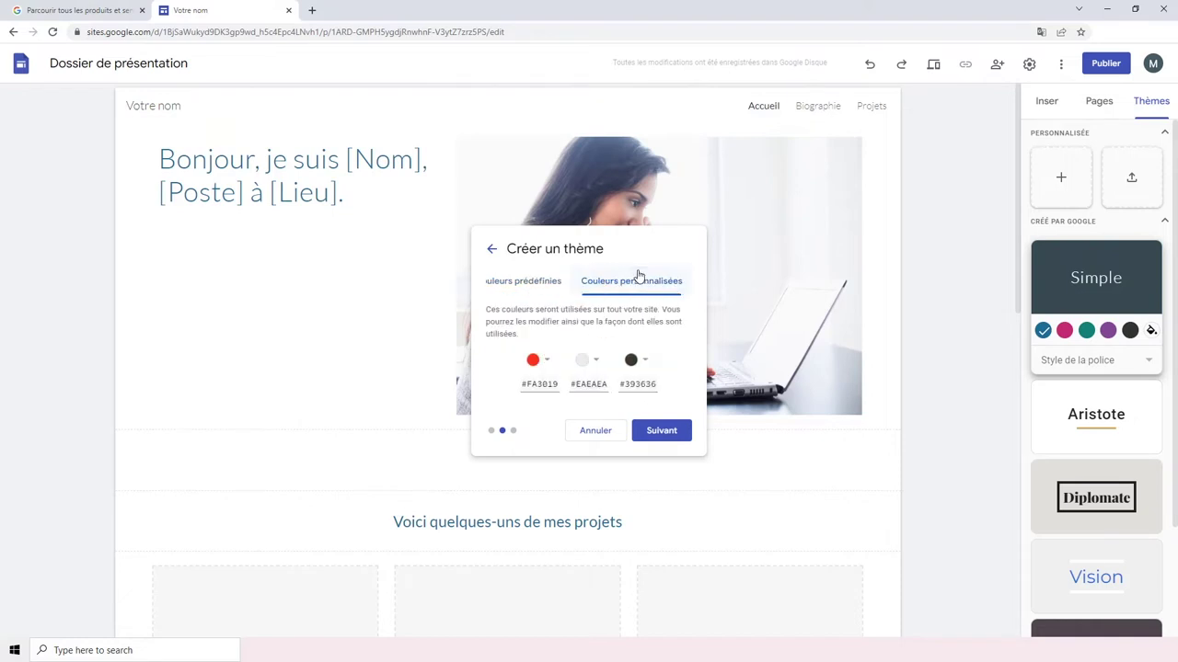
# Check the dark third colour without changing it, then return to the preset palettes.
pyautogui.click(647, 364)
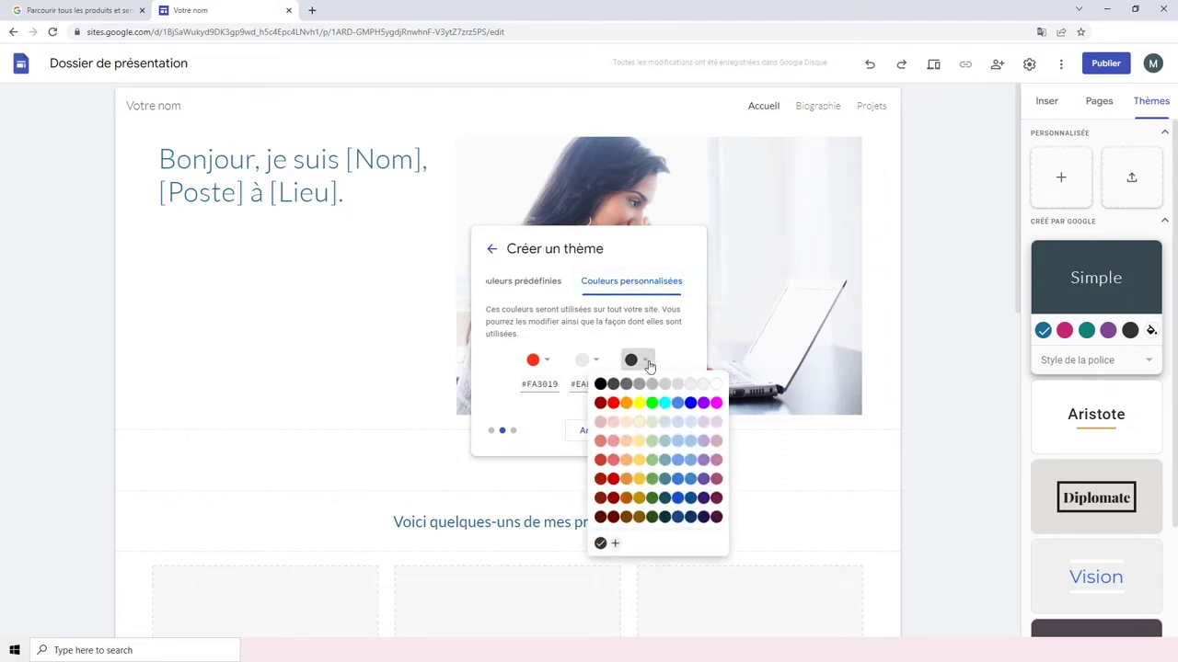
pyautogui.click(545, 284)
pyautogui.click(545, 284)
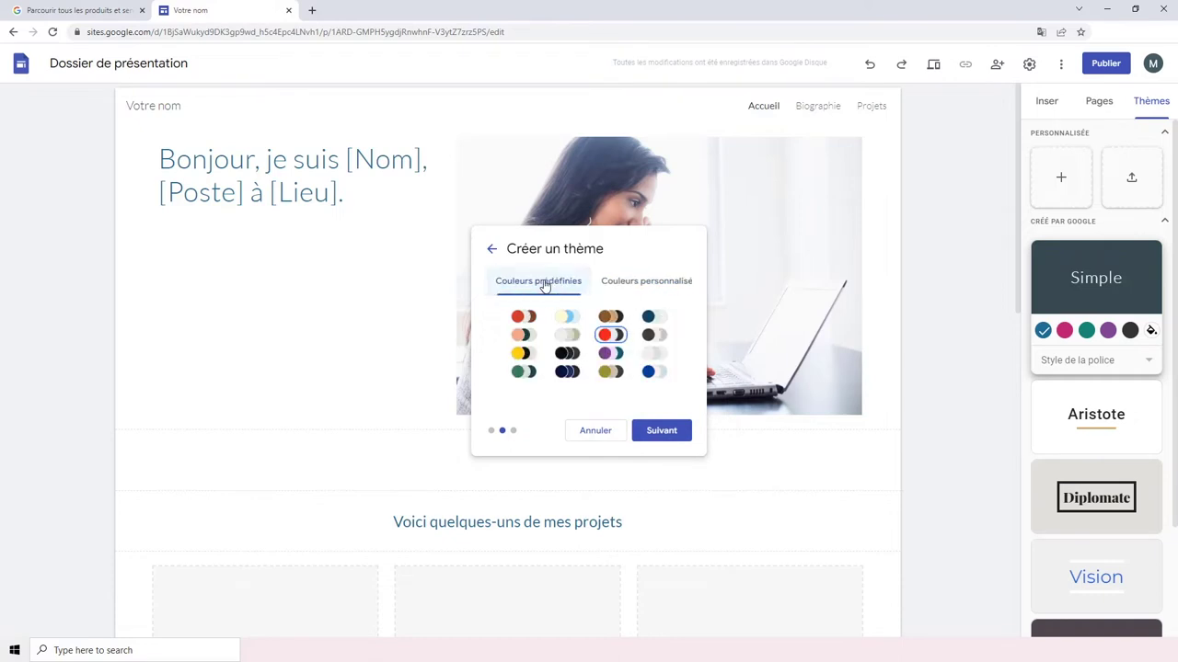
# Keep Montserrat for headings and body text and create the custom 1 theme.
pyautogui.click(661, 431)
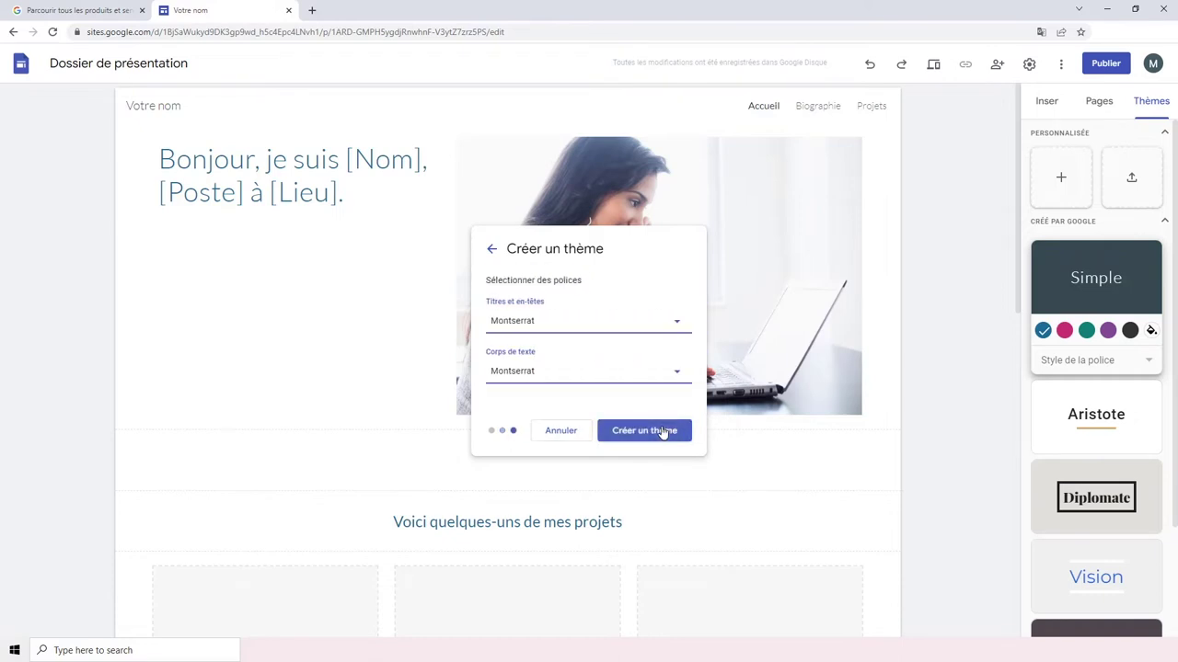
pyautogui.click(663, 328)
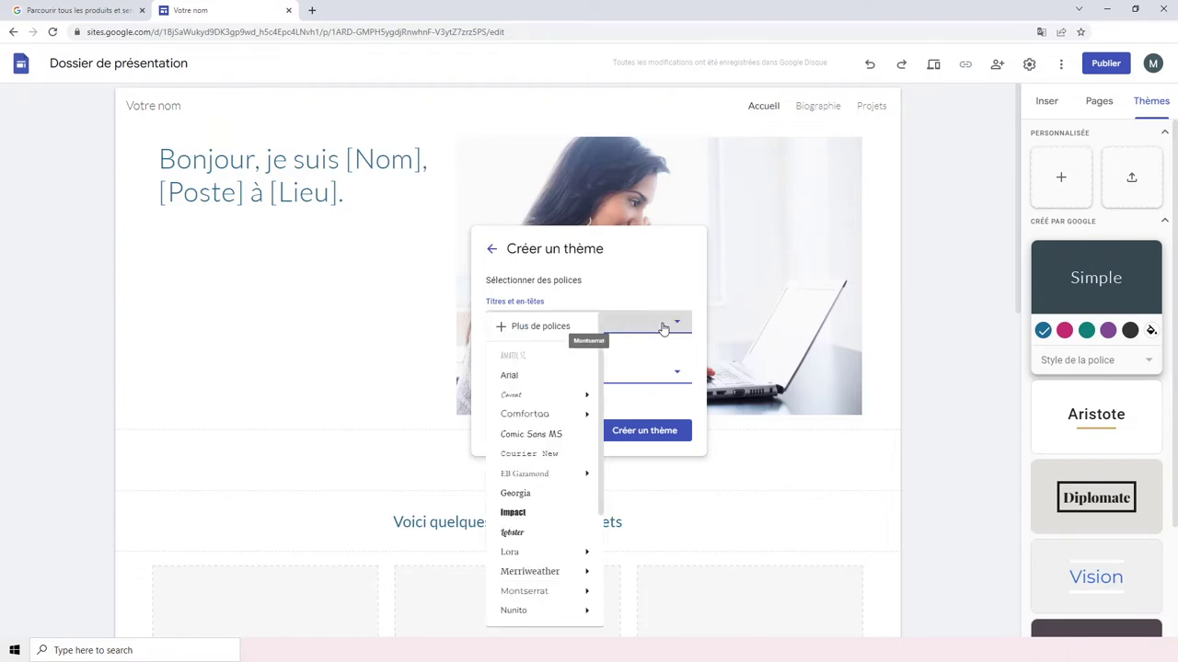
pyautogui.click(646, 281)
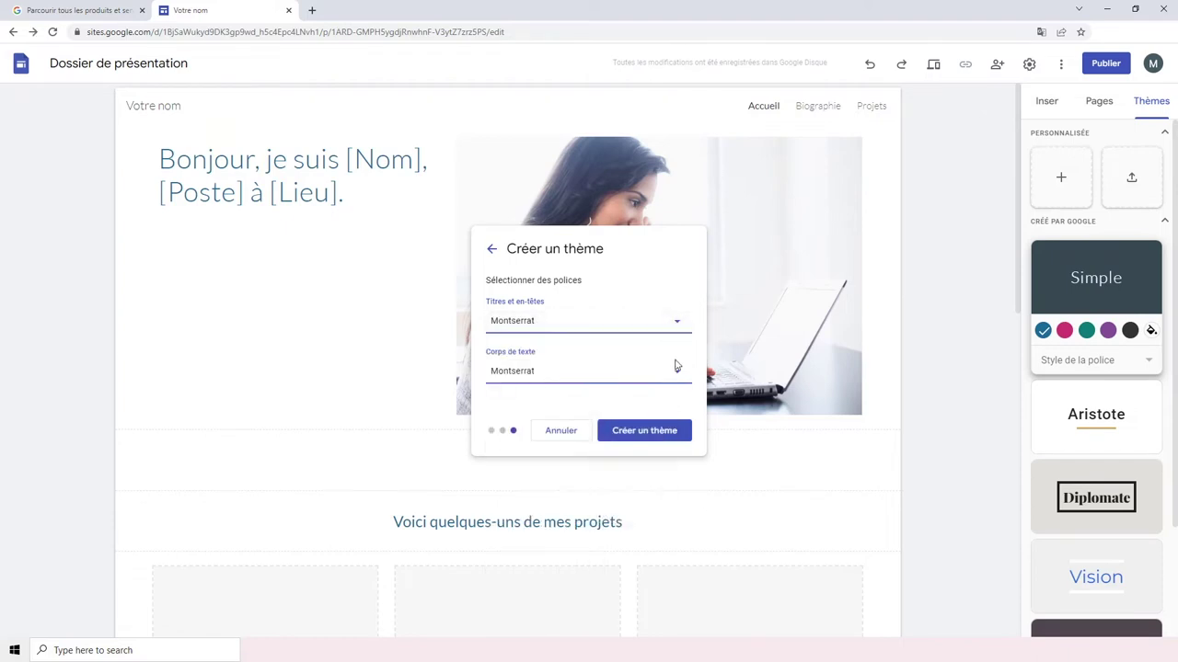
pyautogui.click(676, 372)
pyautogui.click(675, 371)
pyautogui.click(644, 430)
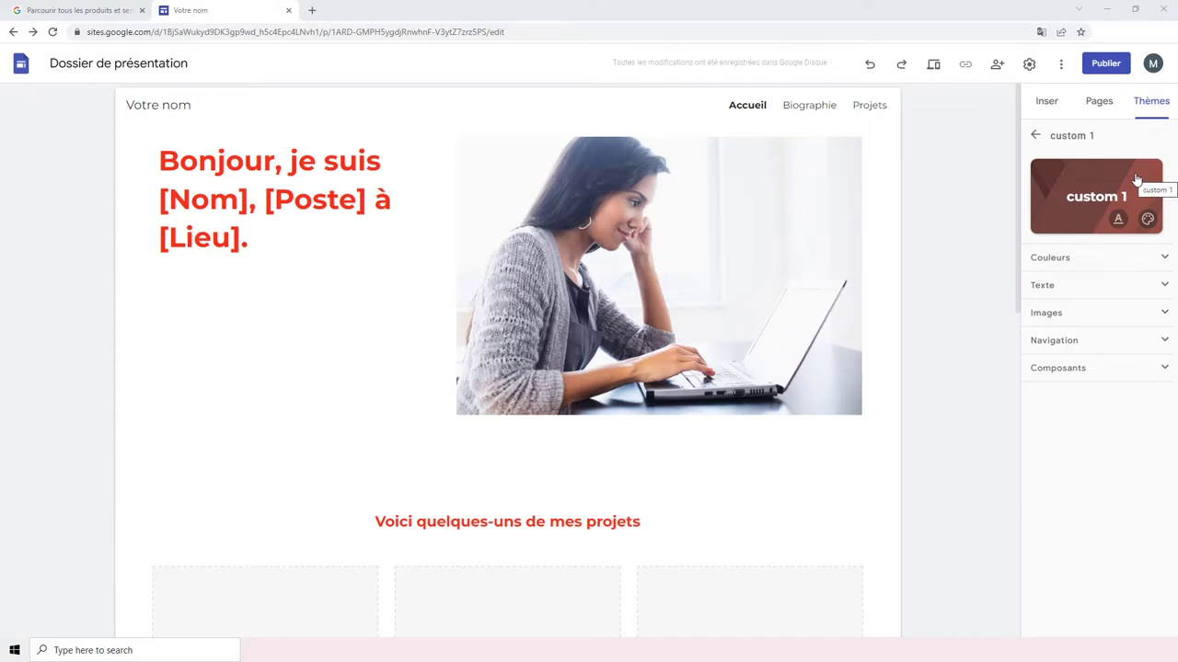
# Review custom 1's Couleurs and Texte settings, then go back to the theme list.
pyautogui.click(1135, 261)
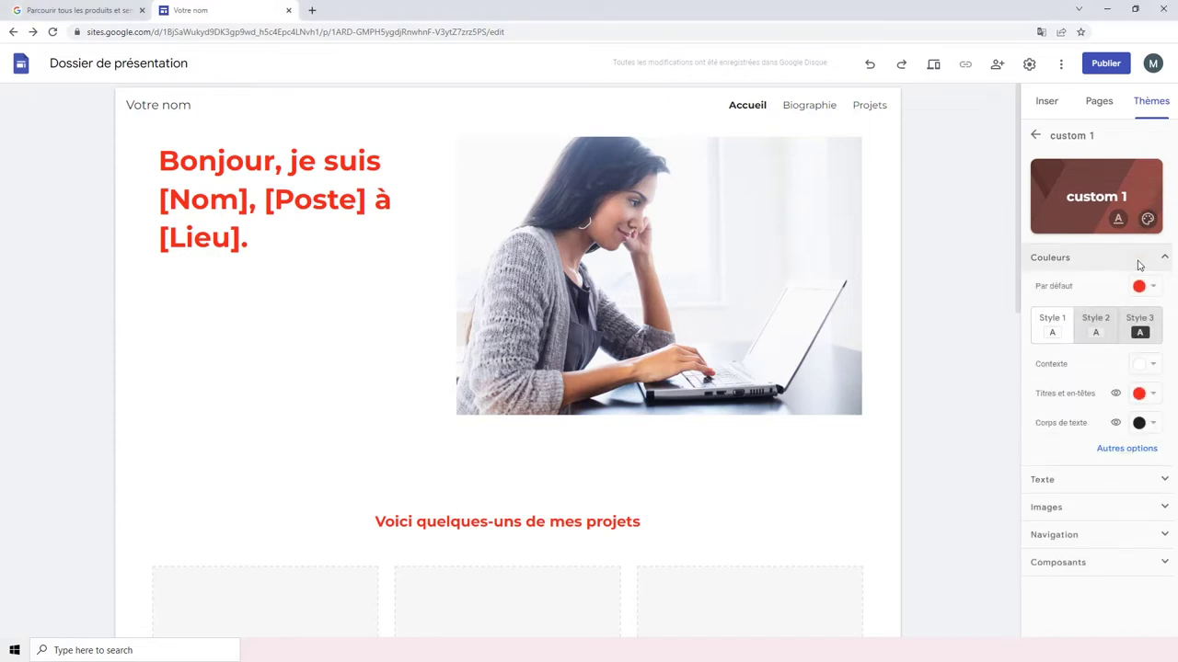
pyautogui.click(1125, 480)
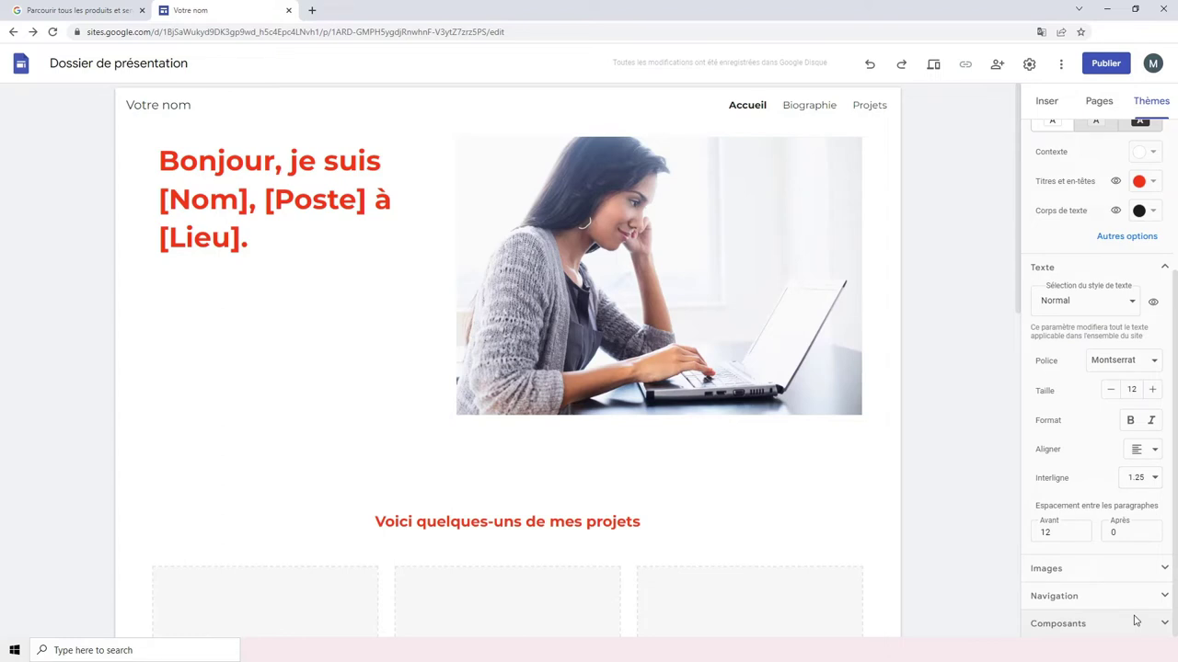
pyautogui.click(1148, 103)
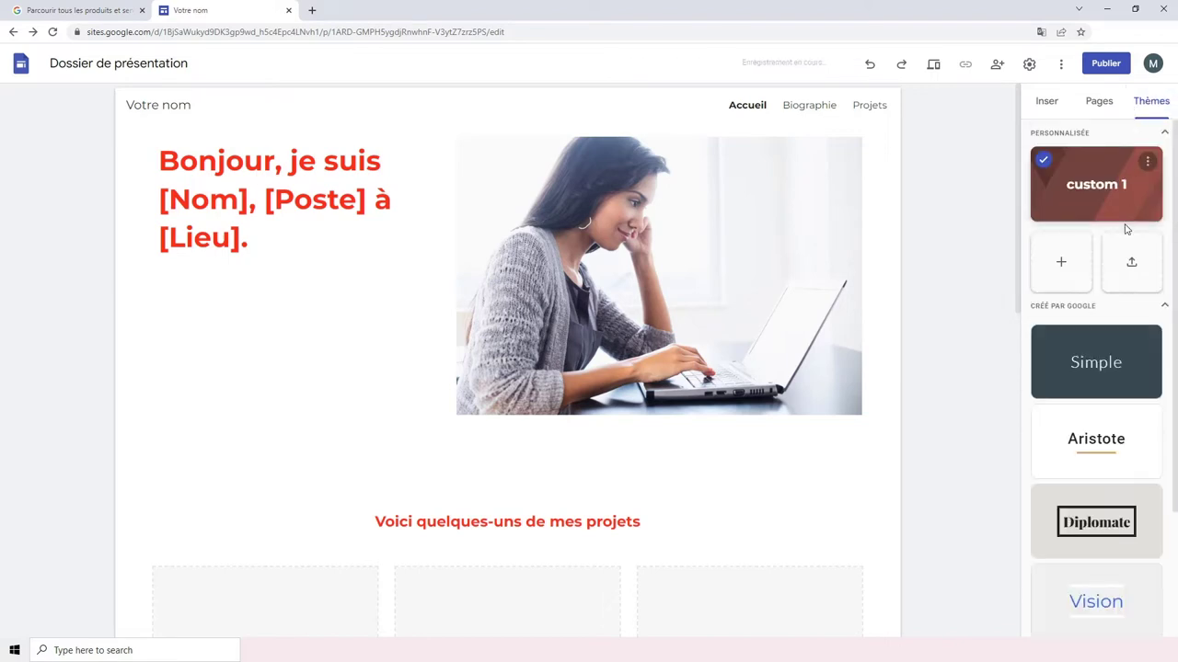
# Apply the Impression theme with the Capitale font style and show the Pages panel.
pyautogui.scroll(-2, 1126, 368)
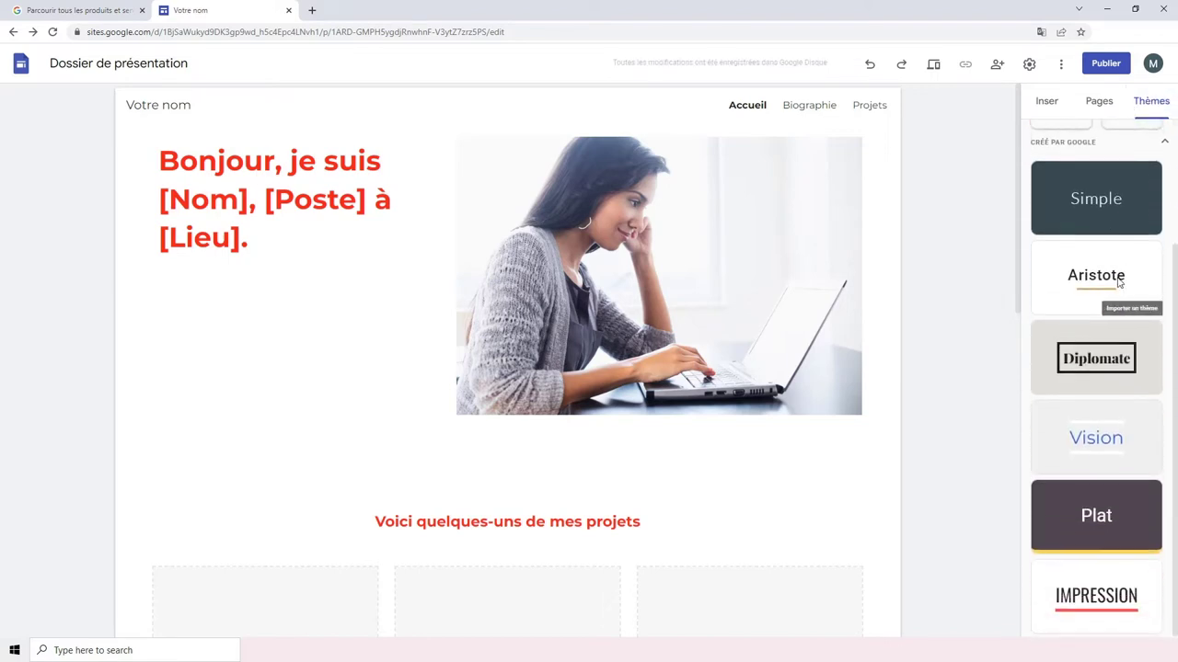
pyautogui.click(1124, 591)
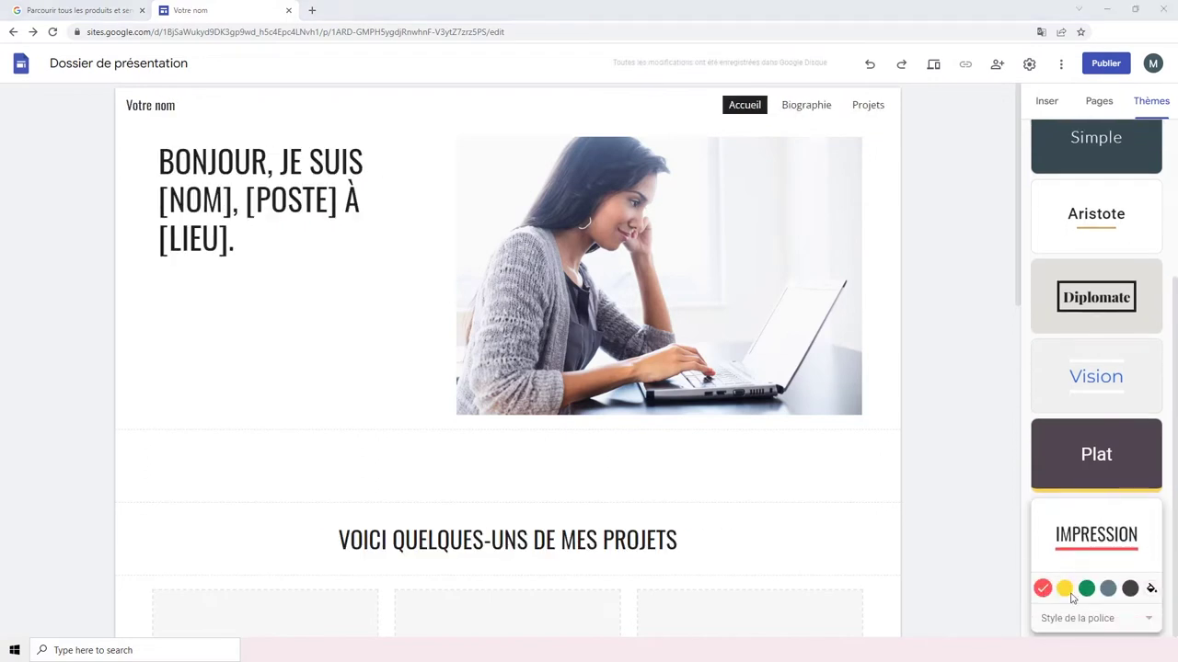
pyautogui.click(1132, 619)
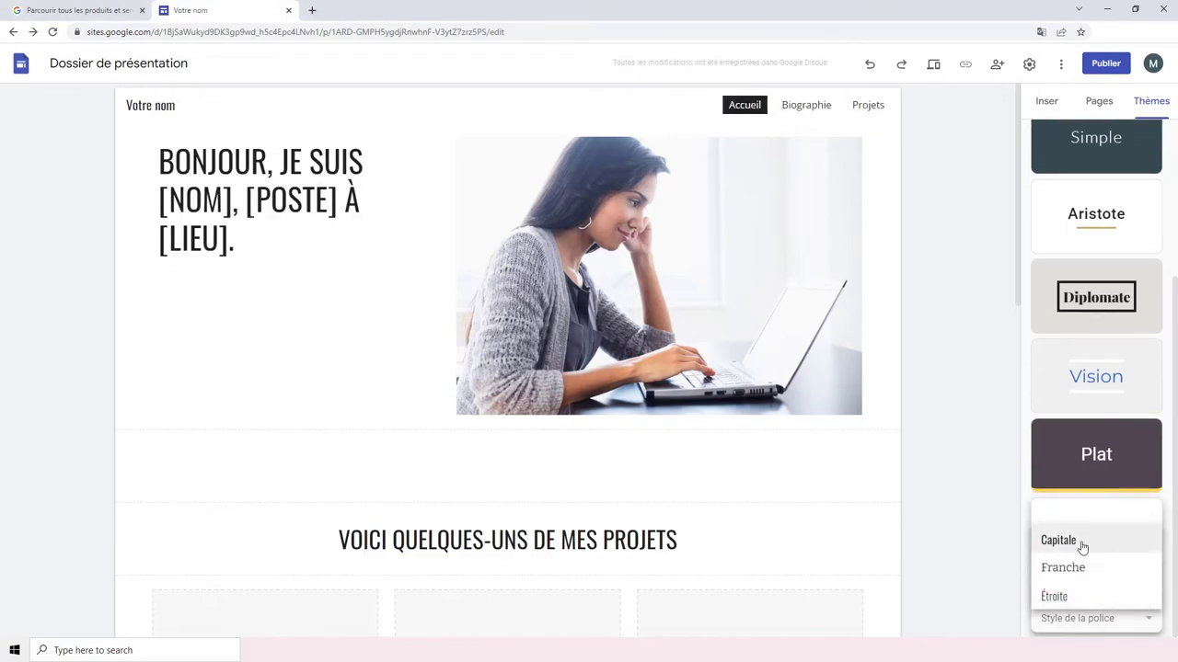
pyautogui.click(1075, 544)
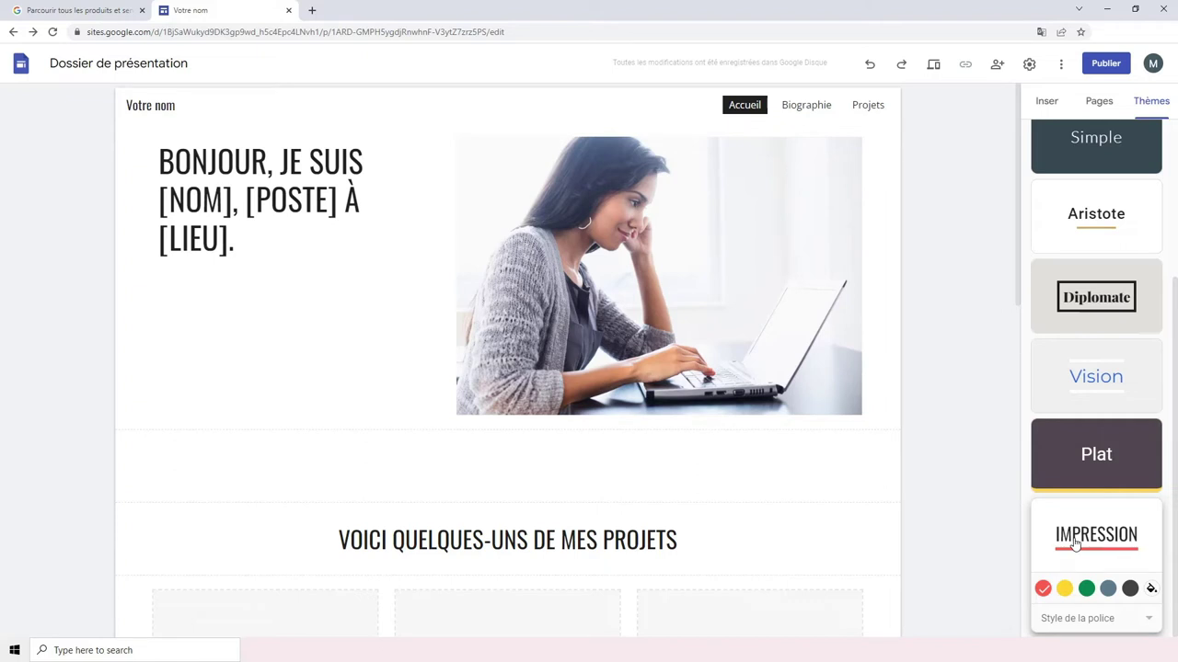
pyautogui.click(1099, 102)
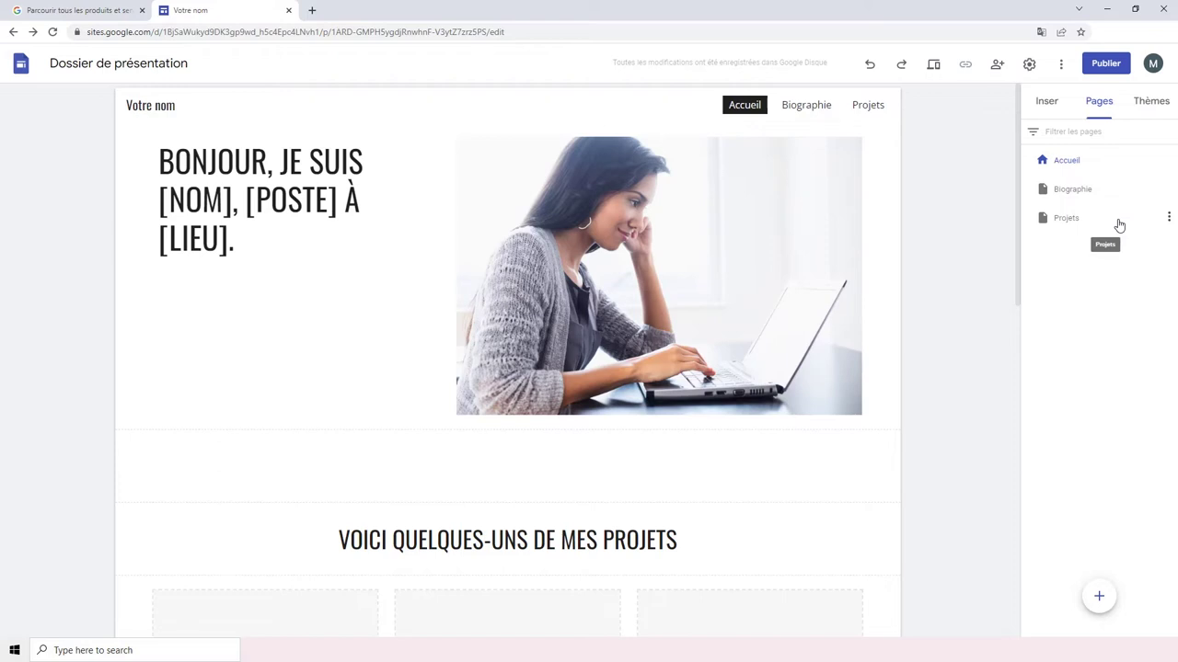
# Add three pages: 'Études et expérience', 'Témoignages' and 'Coordonnées'.
pyautogui.moveTo(1104, 600)
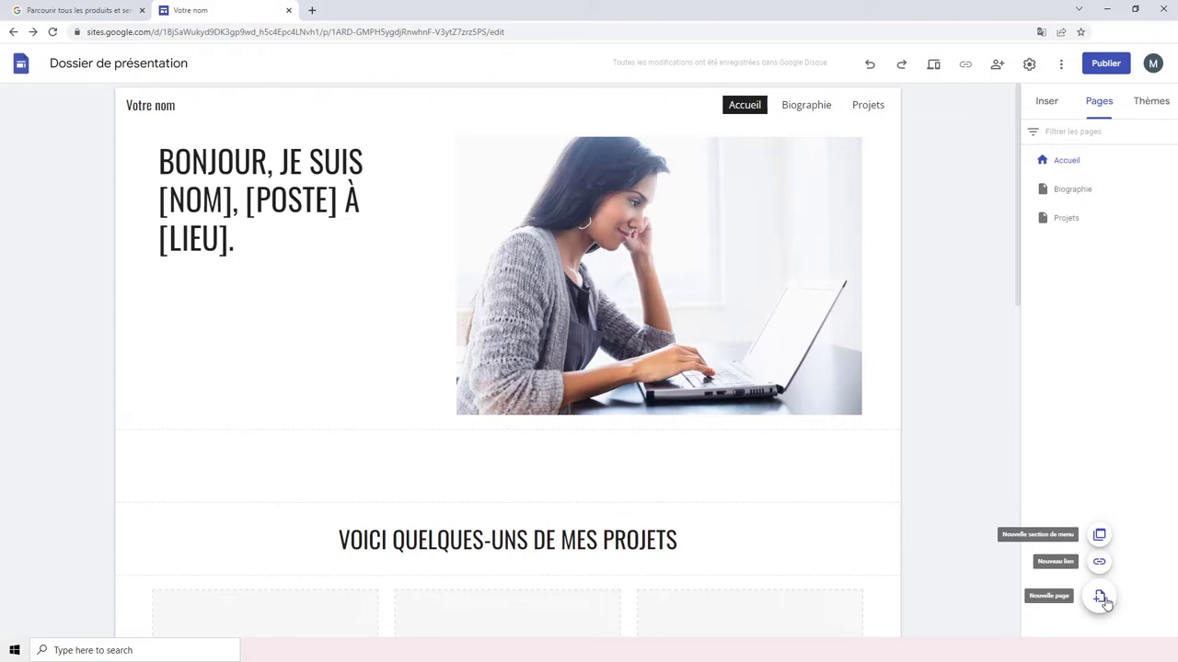
pyautogui.click(1100, 597)
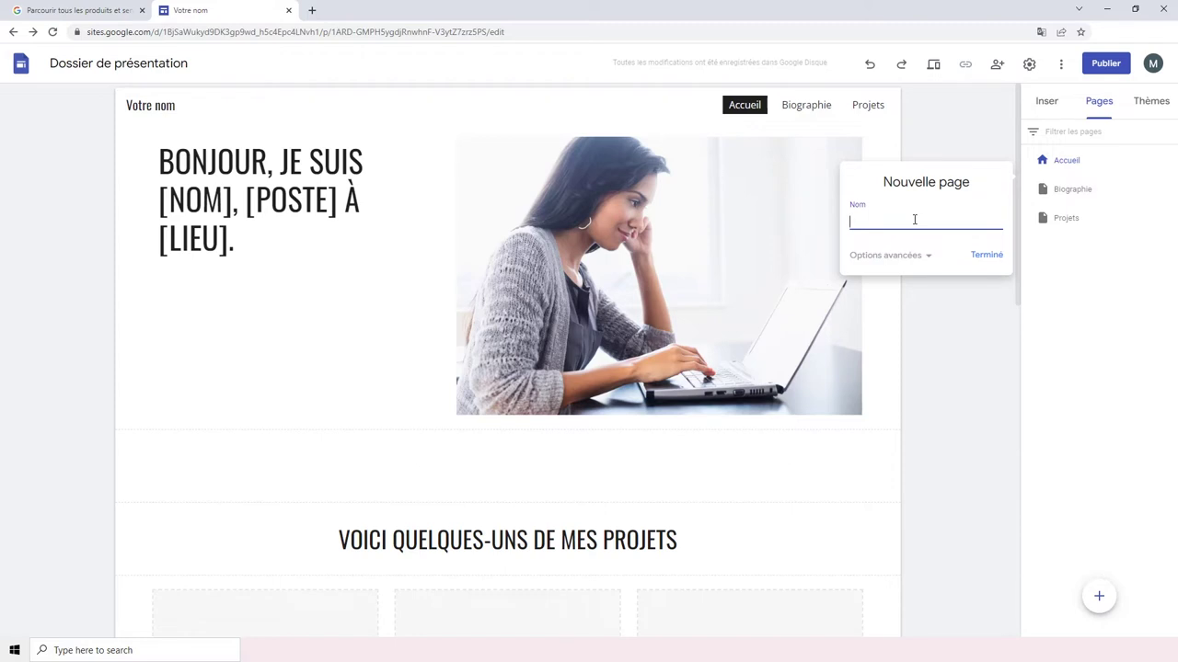
pyautogui.write('É')
pyautogui.write('tudes')
pyautogui.write(' de')
pyautogui.write('t expé')
pyautogui.write('rience')
pyautogui.click(984, 255)
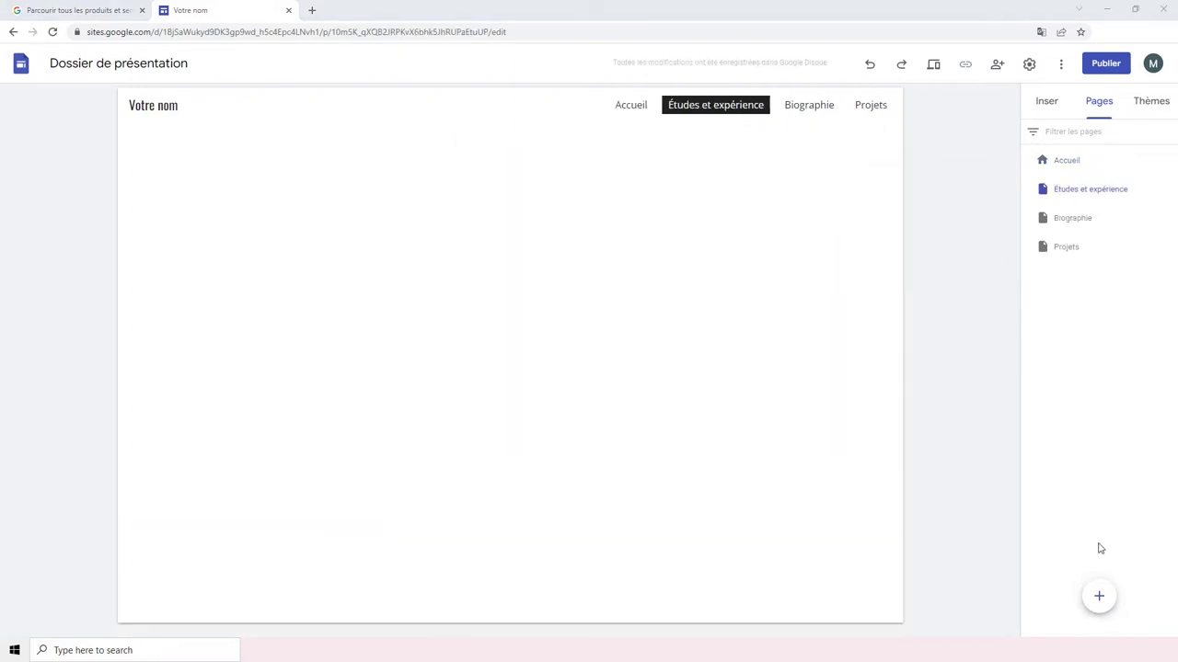
pyautogui.click(1103, 595)
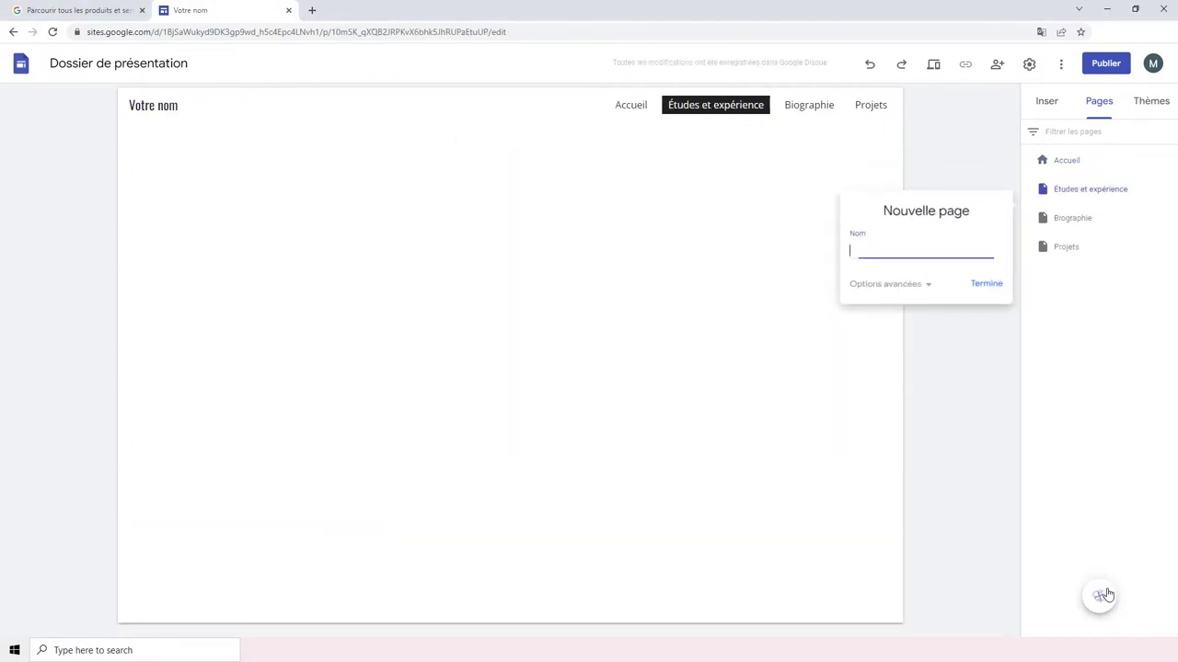
pyautogui.write('Te')
pyautogui.write('moigna')
pyautogui.write('ges')
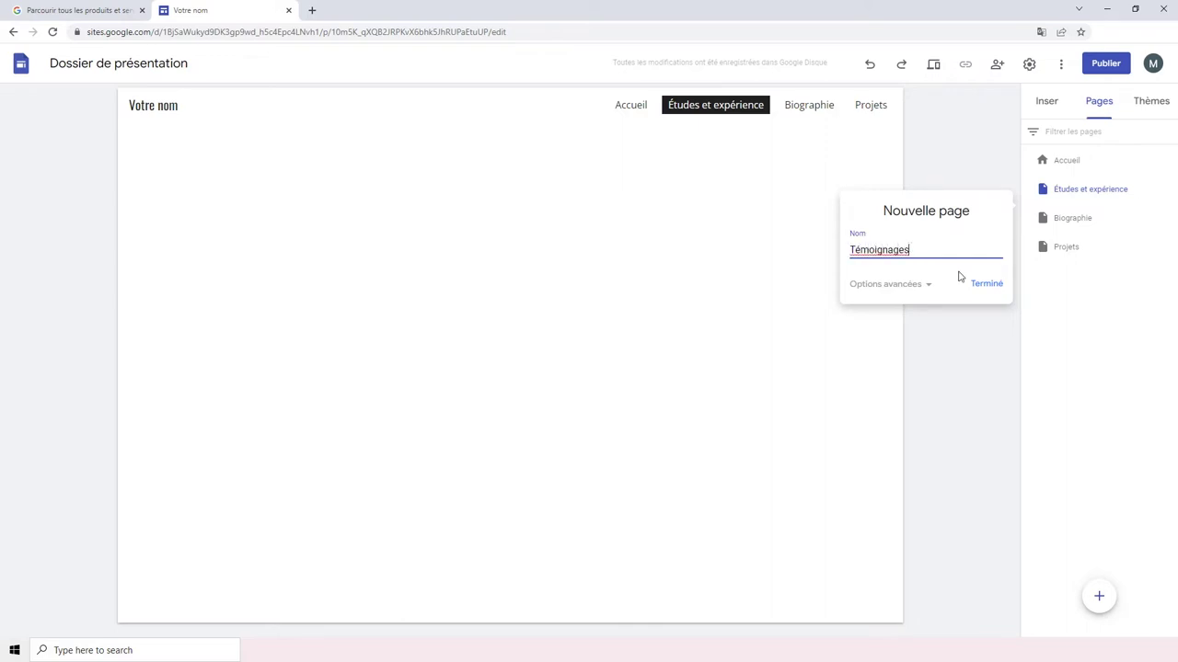
pyautogui.click(983, 285)
pyautogui.click(1104, 595)
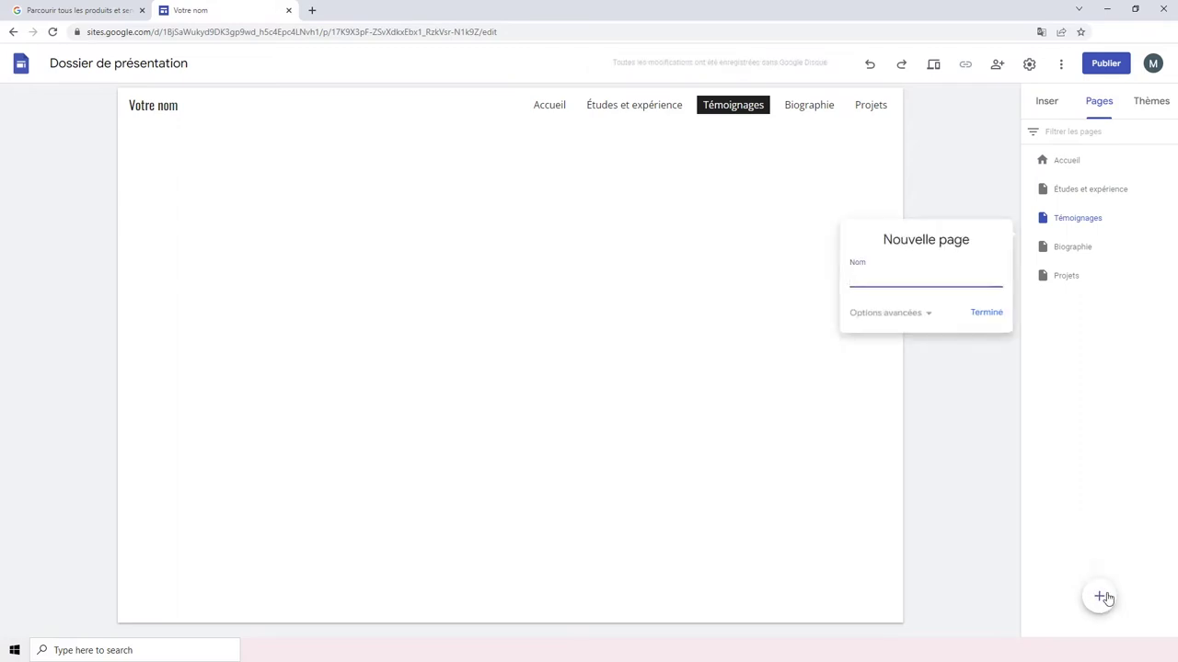
pyautogui.write('Coordonnées')
pyautogui.click(979, 312)
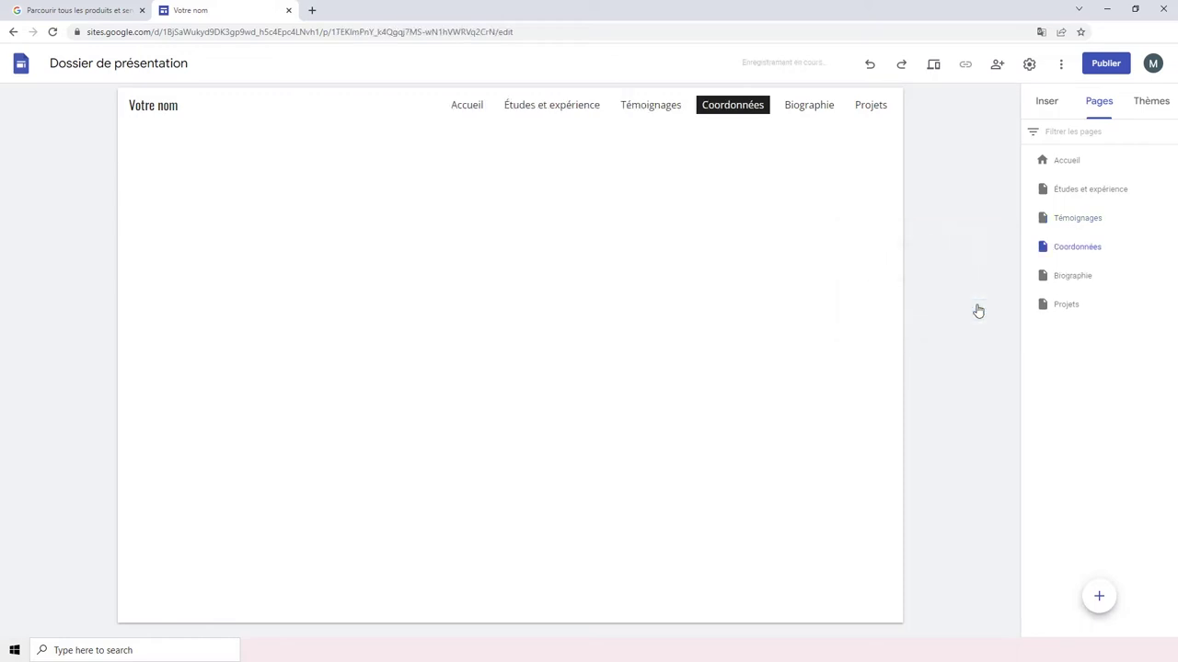
# Move Coordonnées to the end, Témoignages below Projets, reposition Biographie, then open Accueil.
pyautogui.doubleClick(1080, 307)
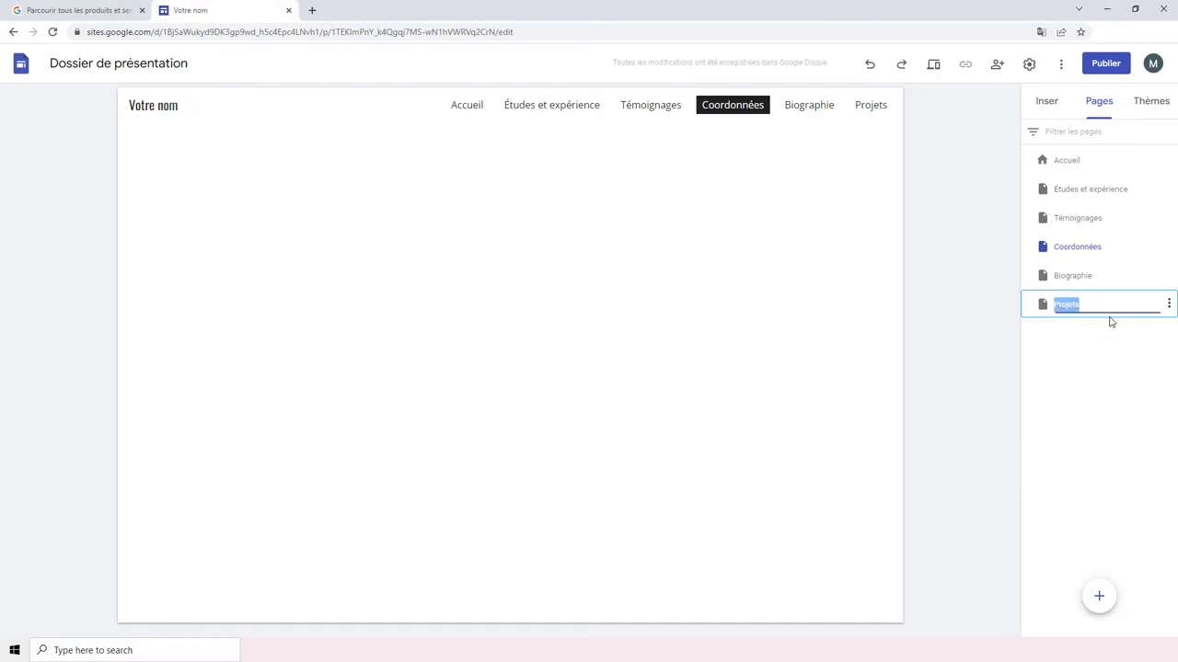
pyautogui.moveTo(1102, 252); pyautogui.dragTo(1107, 323)
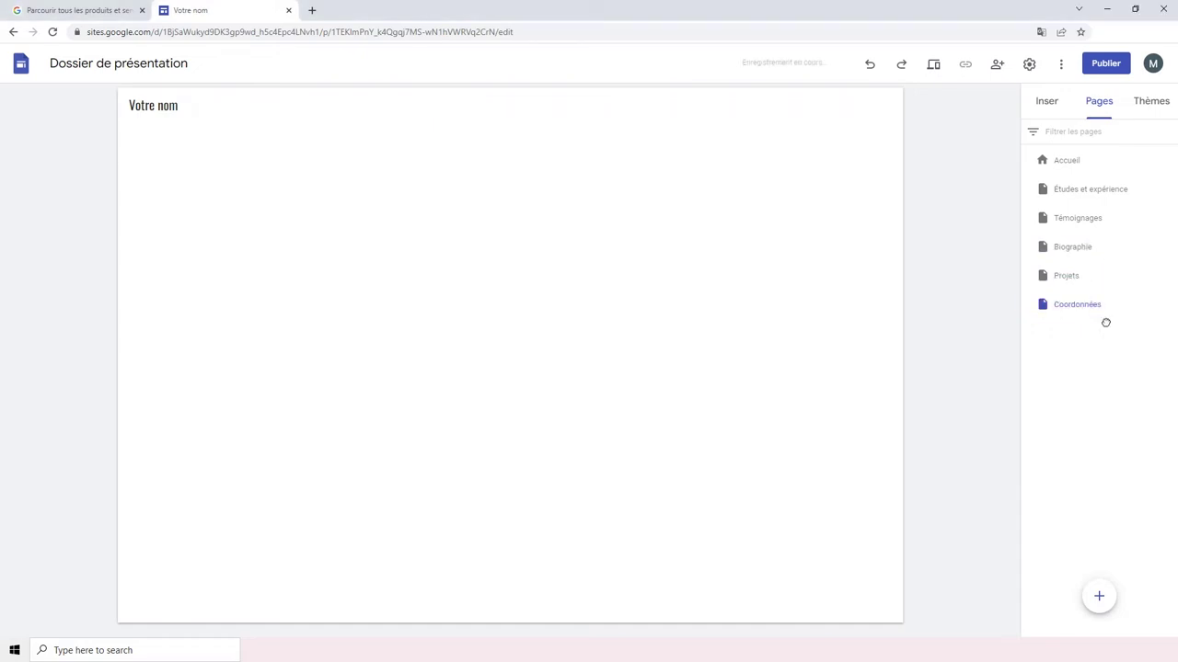
pyautogui.moveTo(1110, 227); pyautogui.dragTo(1098, 286)
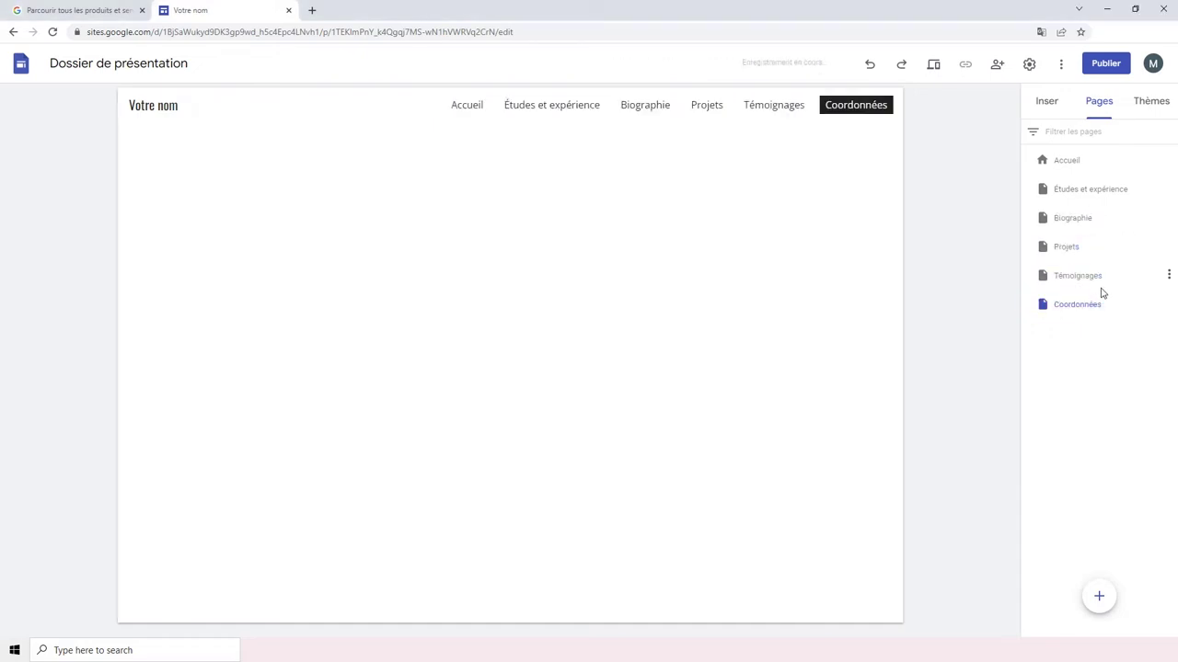
pyautogui.moveTo(1104, 218); pyautogui.dragTo(1158, 220)
pyautogui.click(1167, 219)
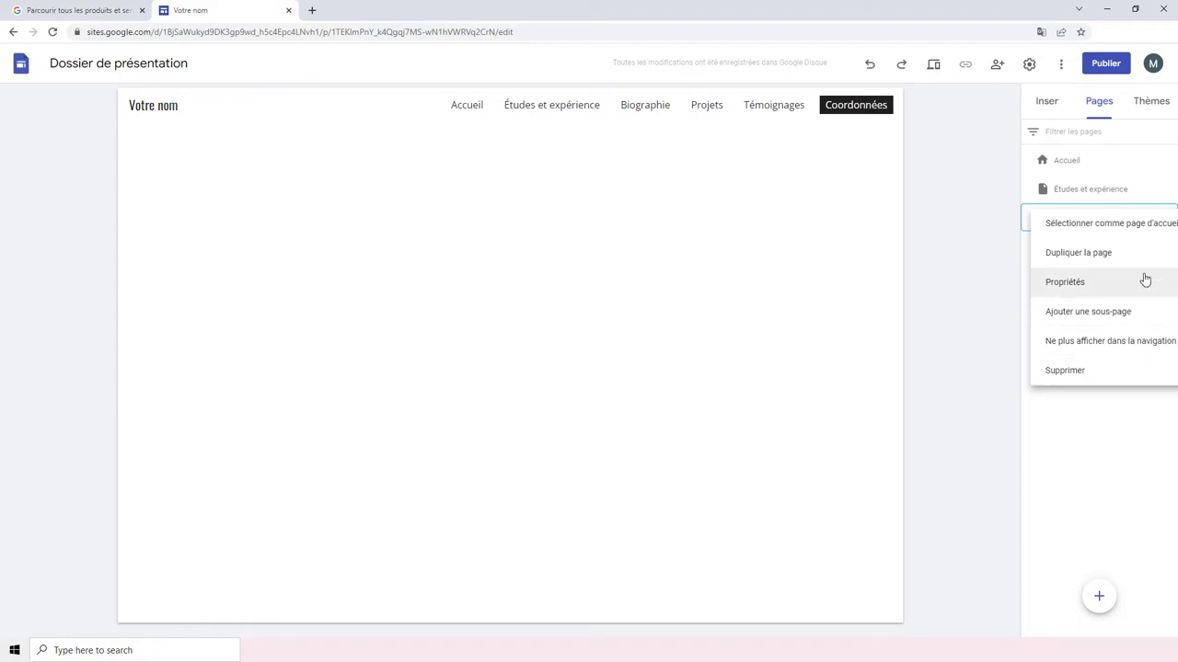
pyautogui.click(1104, 161)
pyautogui.click(1109, 162)
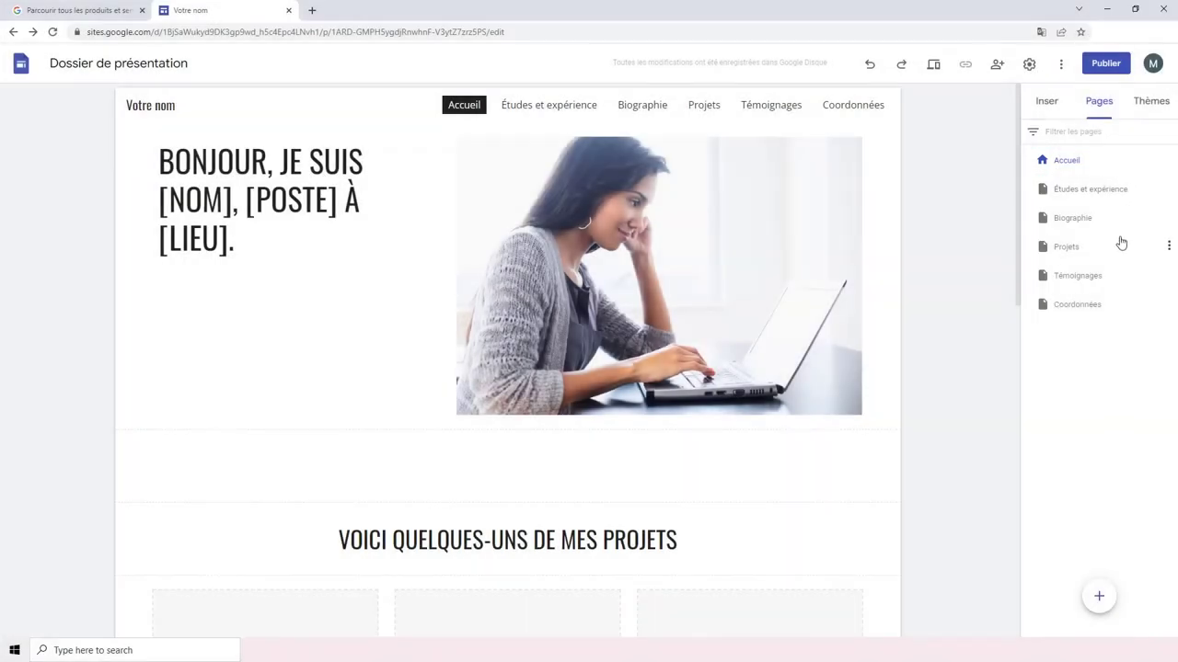
# Create the 'Esthétique intérieure' subpage from the Projets page's options menu.
pyautogui.click(1119, 248)
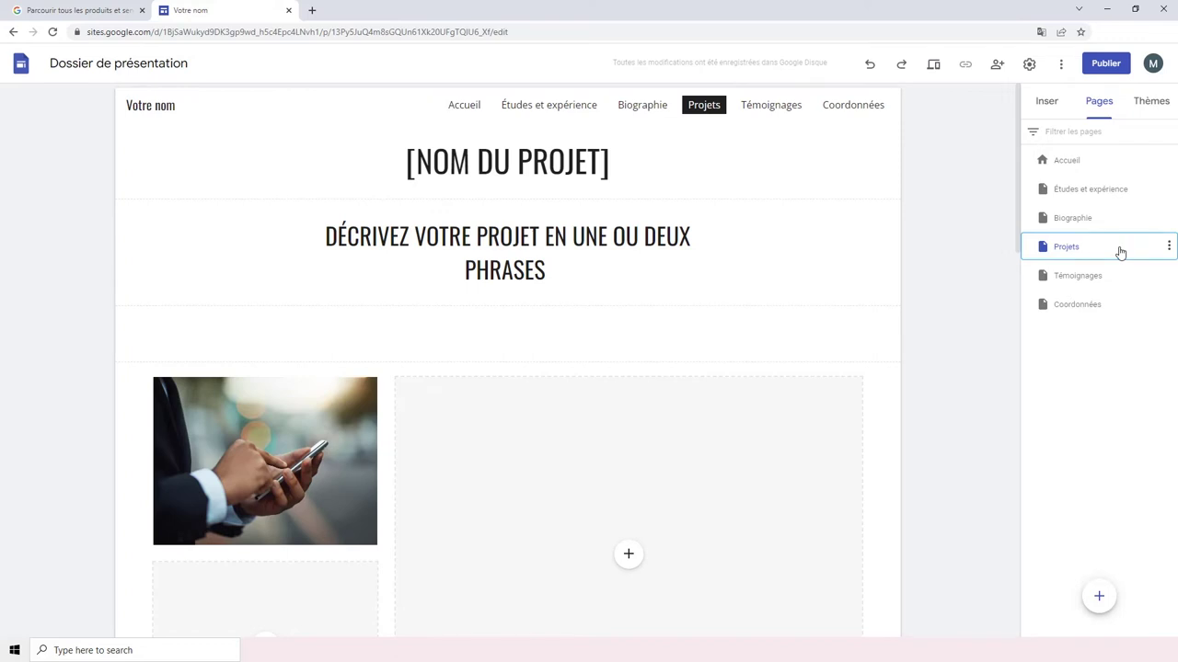
pyautogui.click(1169, 247)
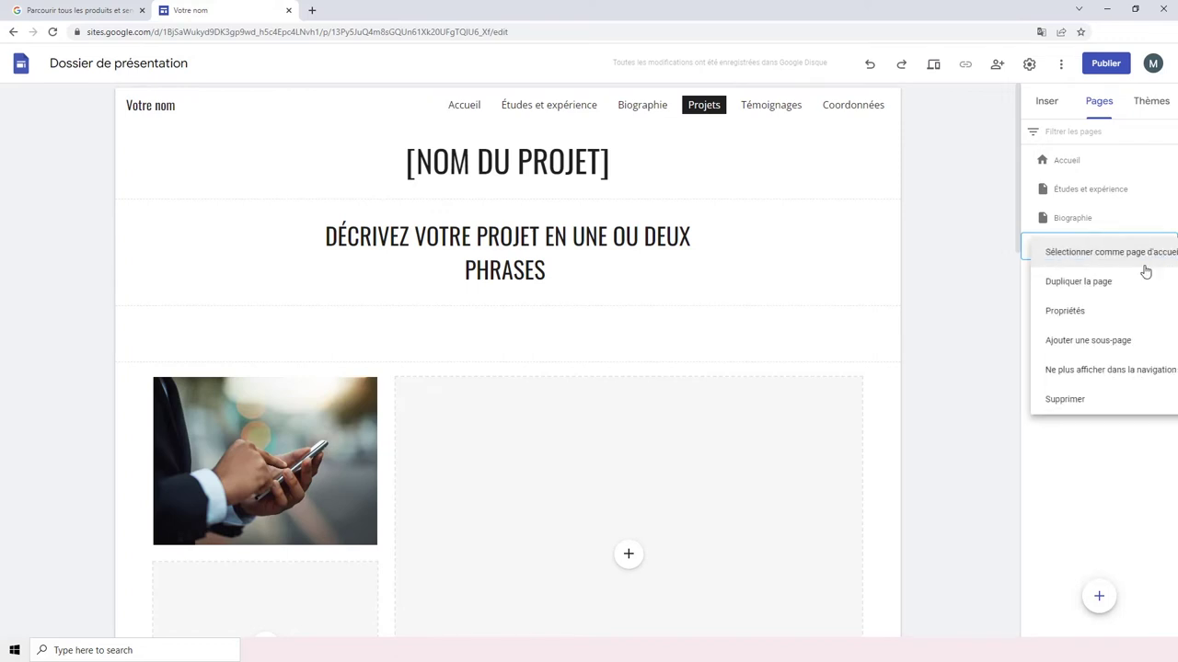
pyautogui.click(1137, 339)
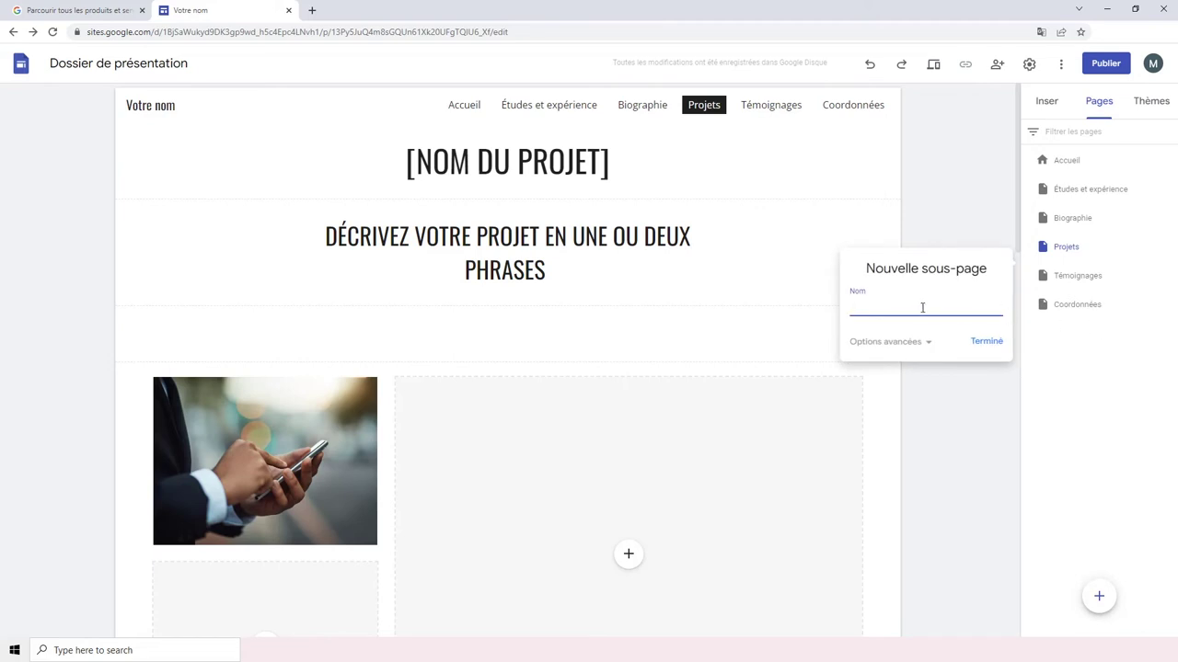
pyautogui.write('Esthétique intérieure')
pyautogui.click(985, 341)
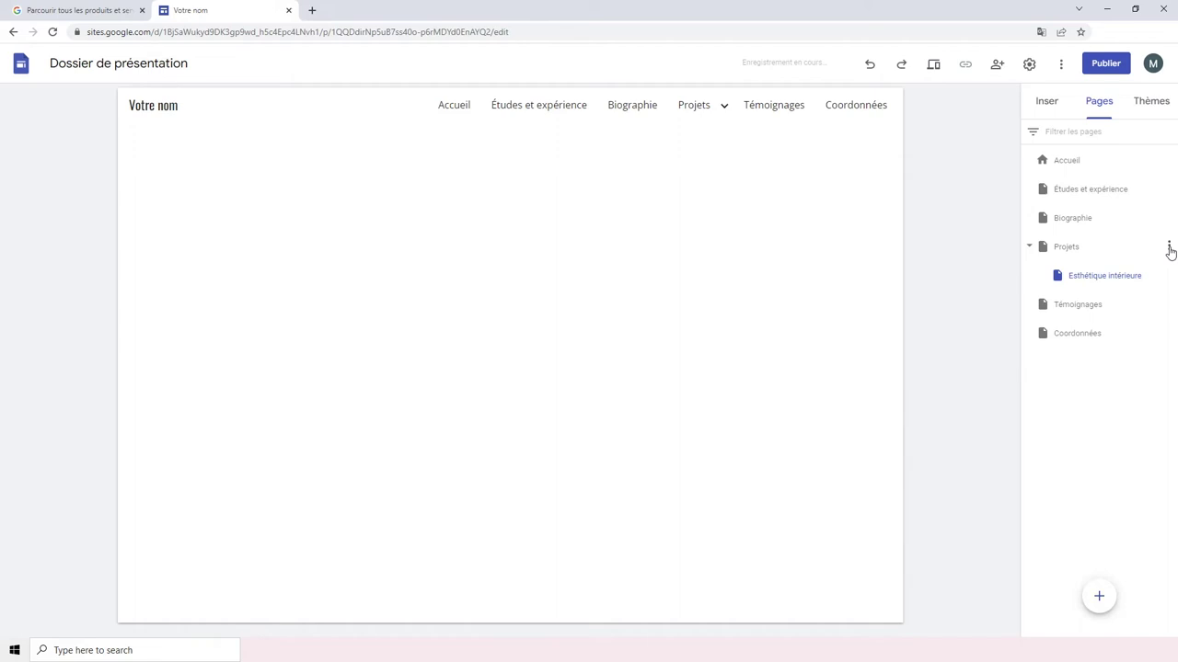
# Duplicate Projets as 'Meubles' and nest it under Projets.
pyautogui.click(1168, 247)
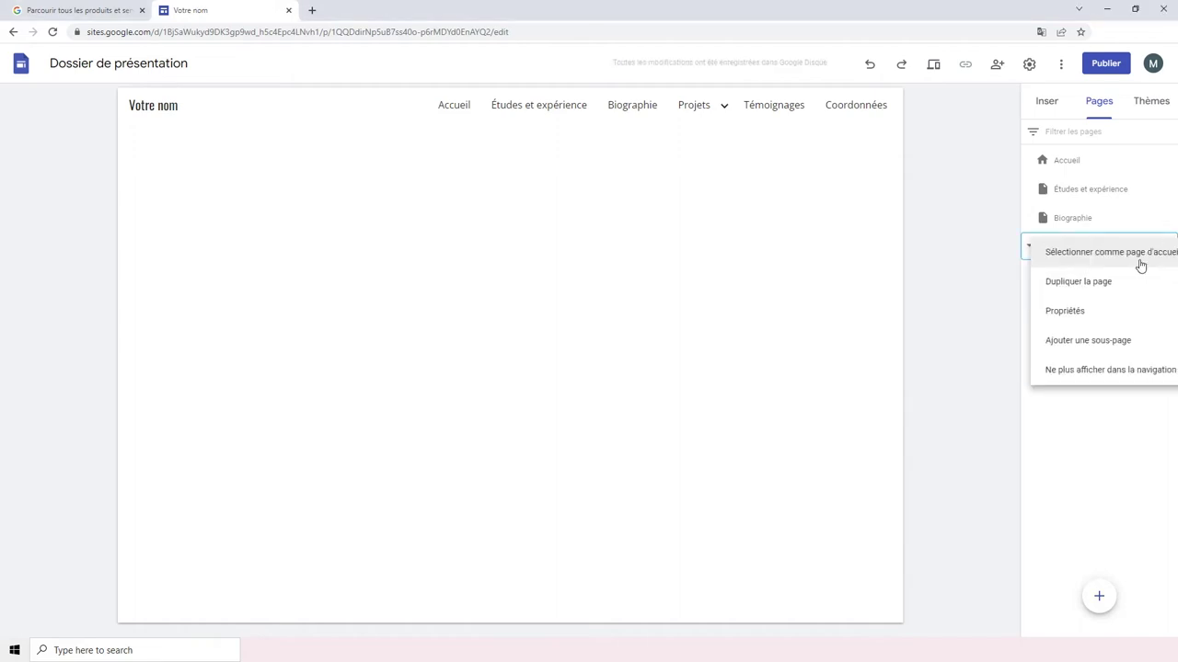
pyautogui.click(1143, 281)
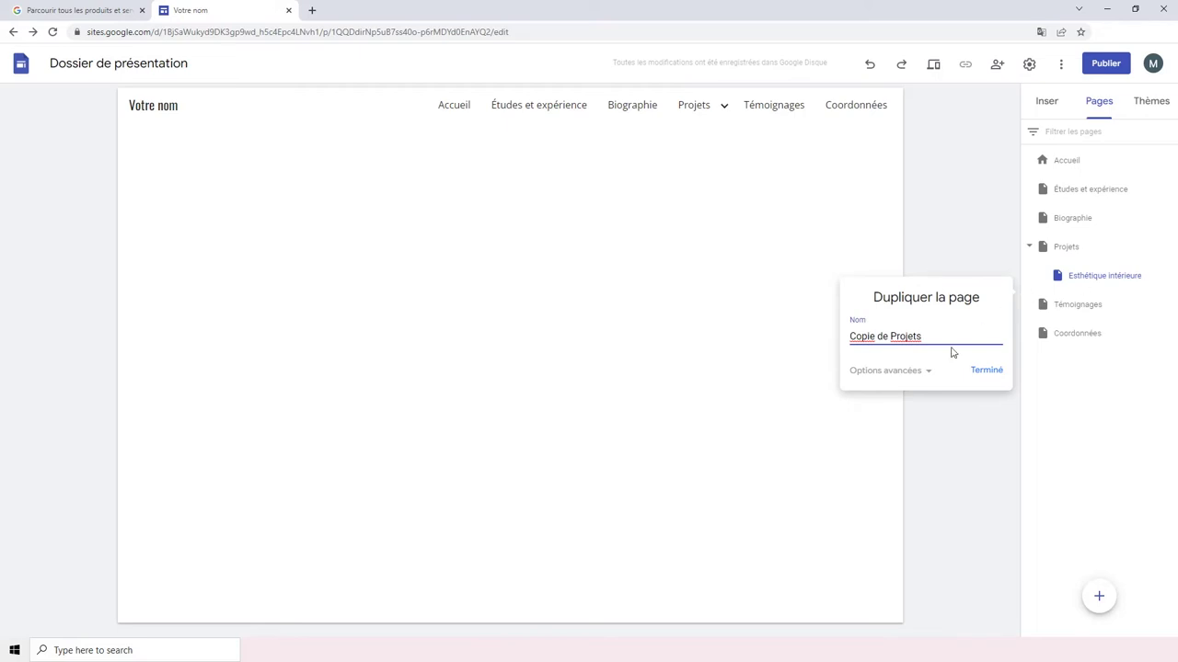
pyautogui.moveTo(920, 336); pyautogui.dragTo(847, 336)
pyautogui.press('BackSpace')
pyautogui.write('Meubles')
pyautogui.click(986, 370)
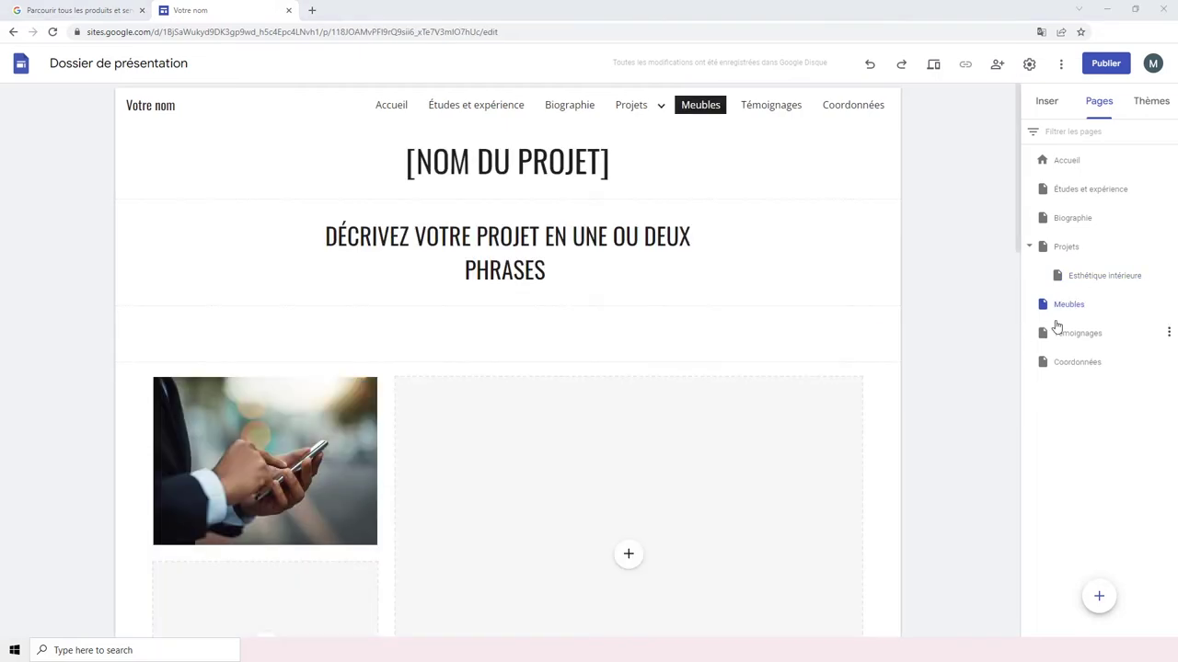
pyautogui.moveTo(1077, 281); pyautogui.dragTo(1075, 245)
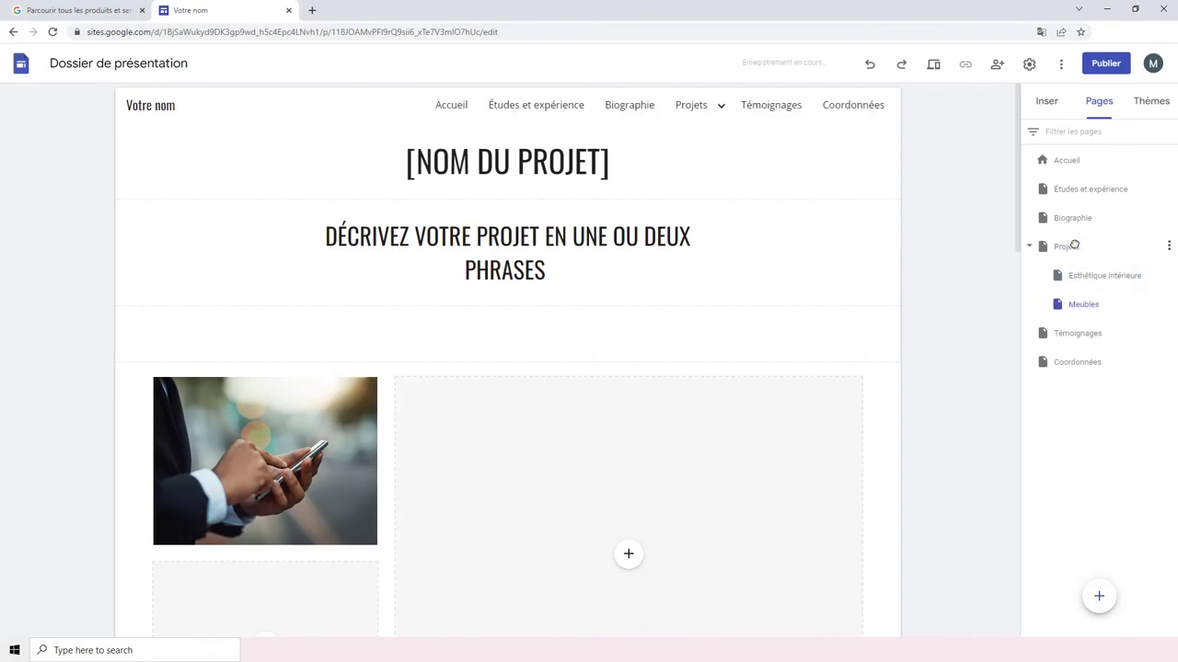
# Add a 'Charpente' subpage under Projets.
pyautogui.click(1165, 247)
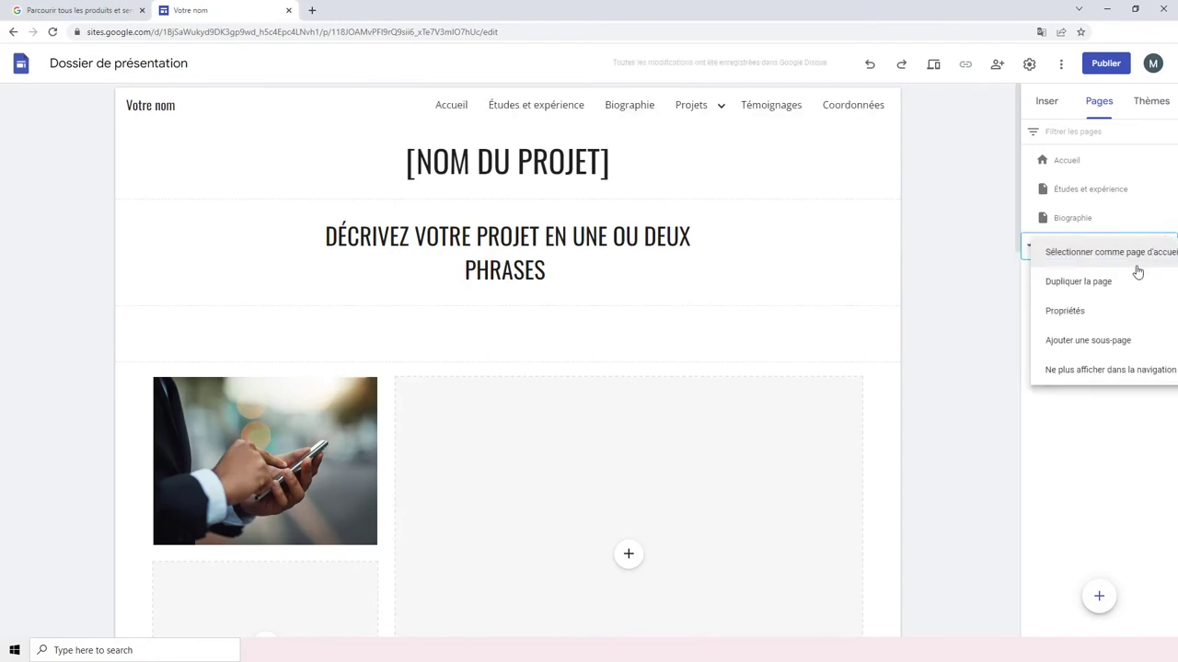
pyautogui.click(1136, 339)
pyautogui.write('Charpente')
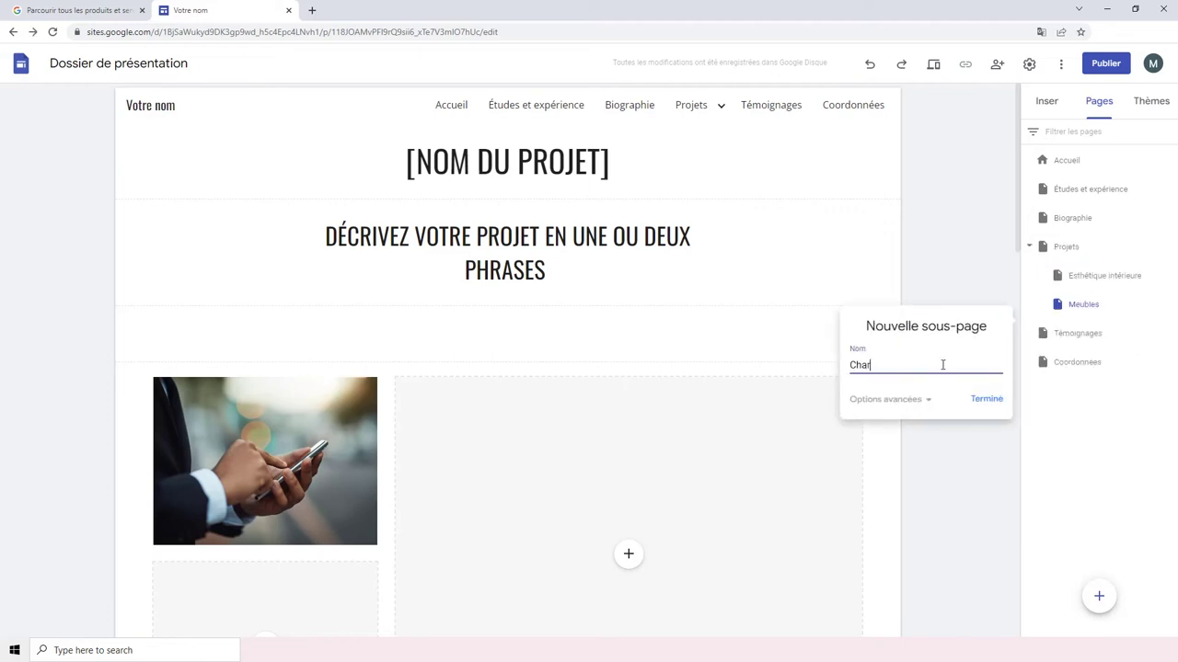
pyautogui.click(987, 399)
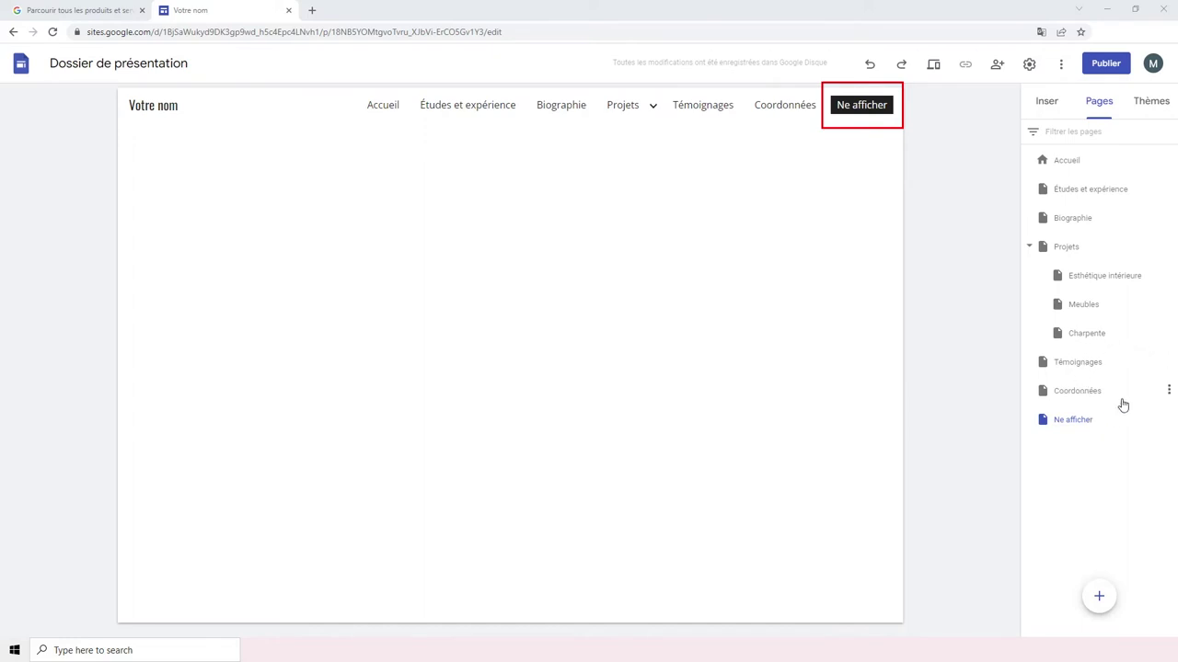
# Choose 'Ne plus afficher dans la navigation' for the 'Ne afficher' page.
pyautogui.click(1168, 422)
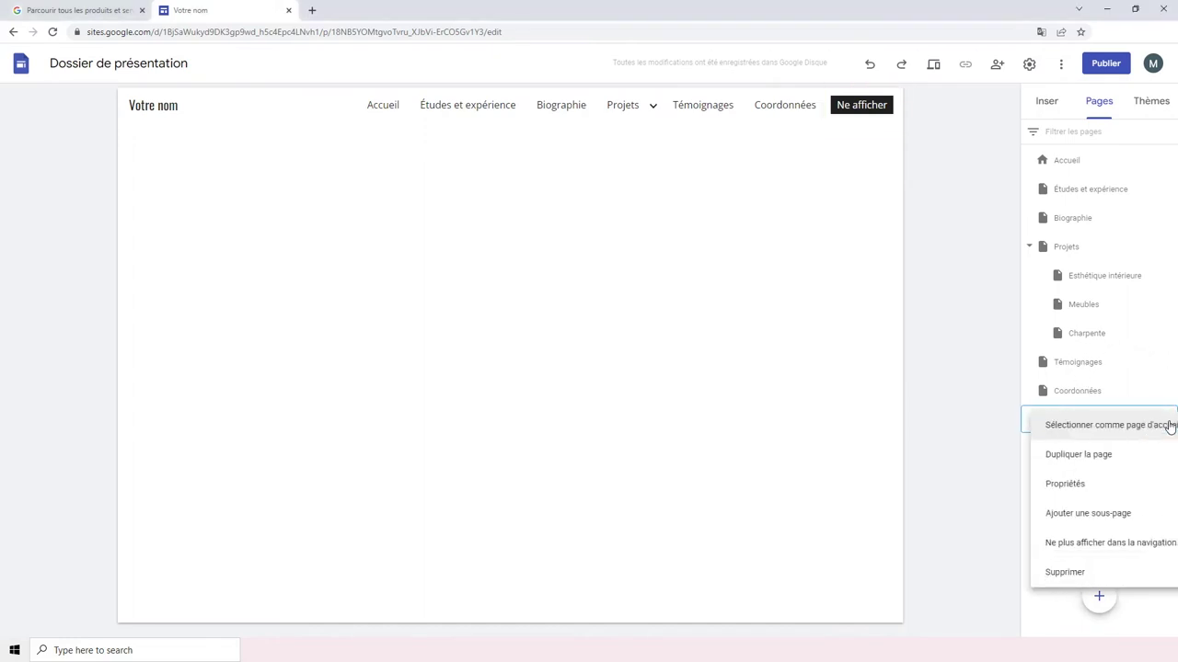
pyautogui.click(1159, 544)
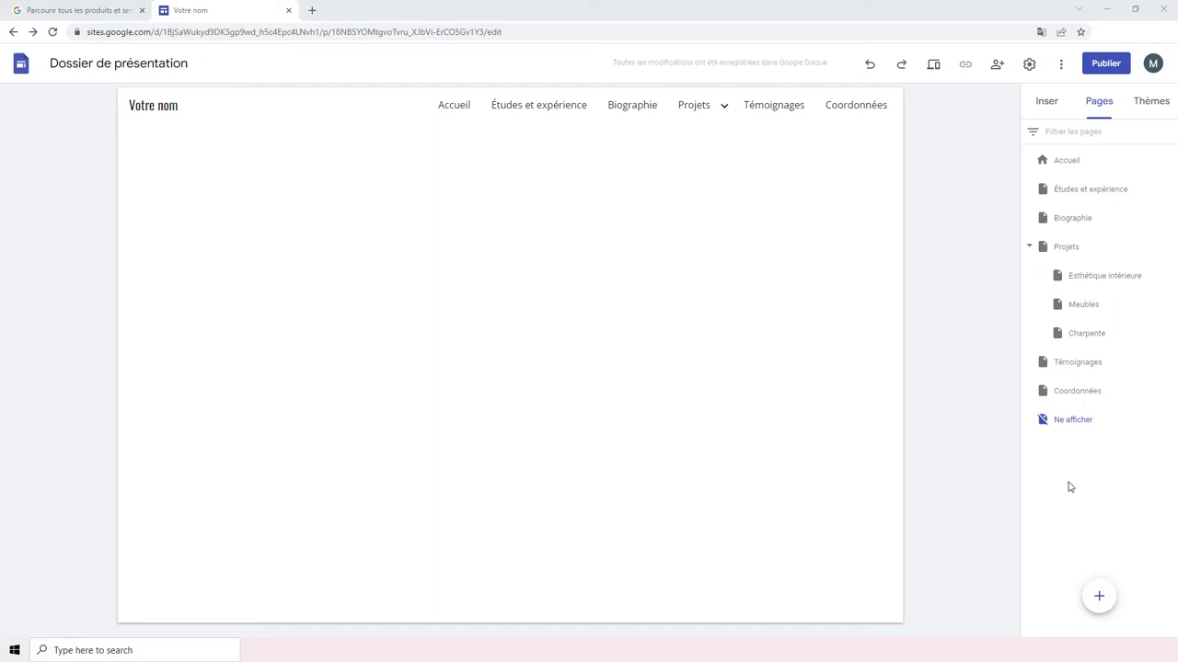
# Replace the site title 'Votre nom' with 'Janine Wood'.
pyautogui.tripleClick(164, 104)
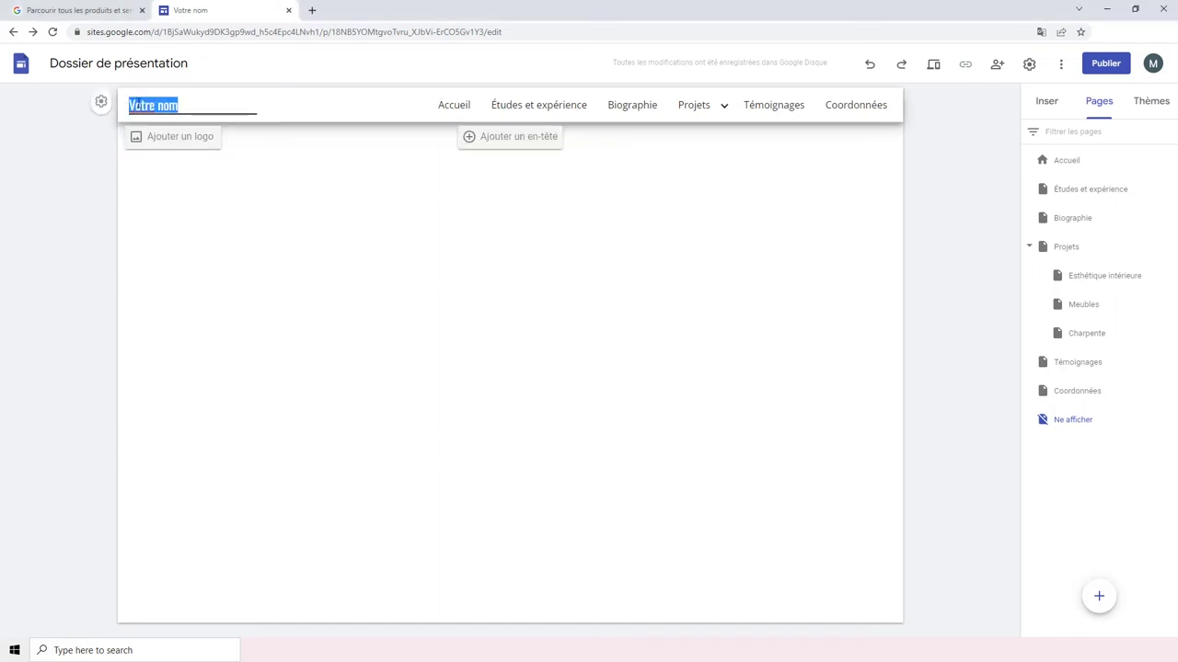
pyautogui.write('Janin')
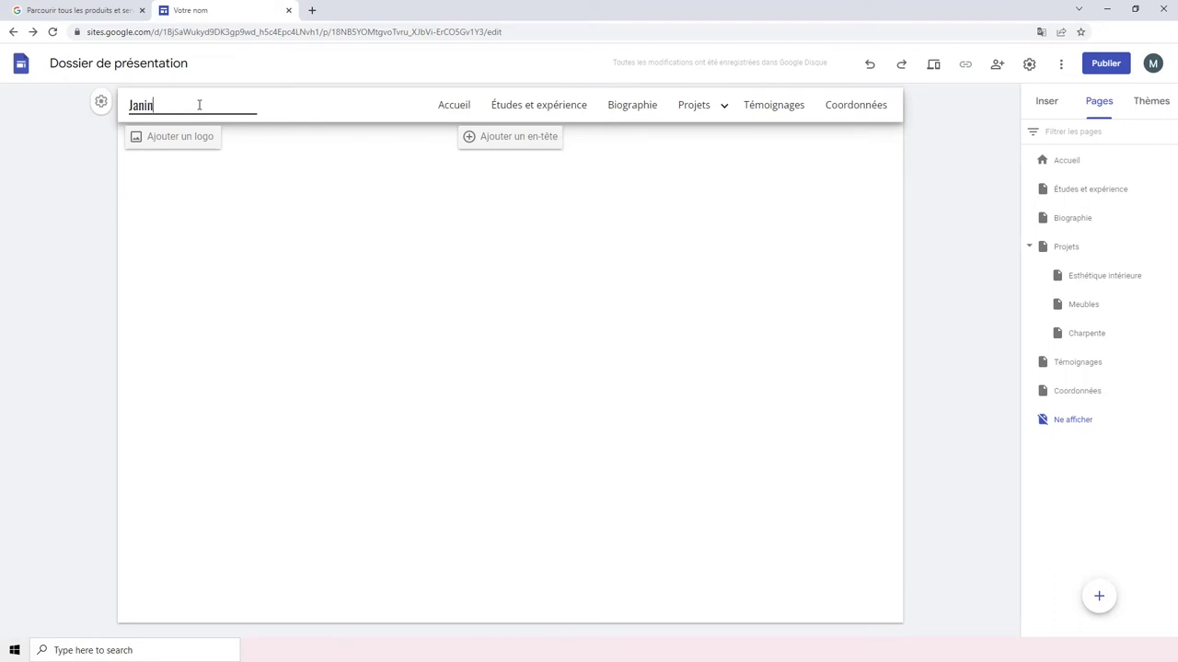
pyautogui.write('e Wood')
pyautogui.click(102, 103)
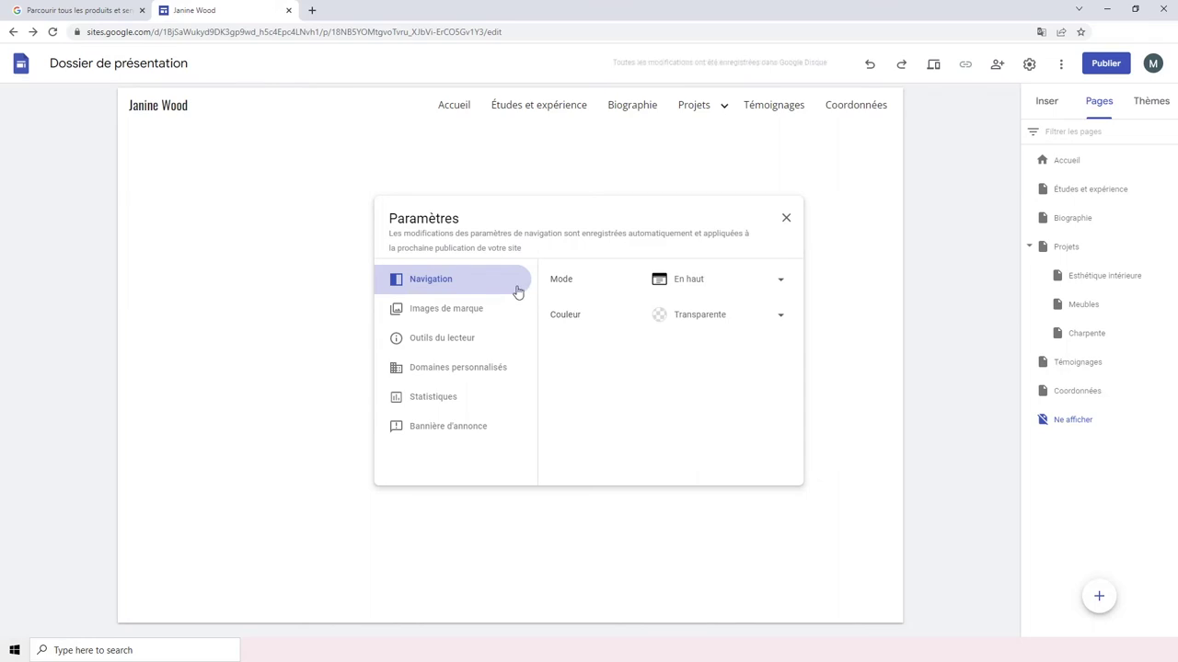
# Keep the site navigation at the top and transparent, then close Paramètres and show the Insérer panel.
pyautogui.click(733, 284)
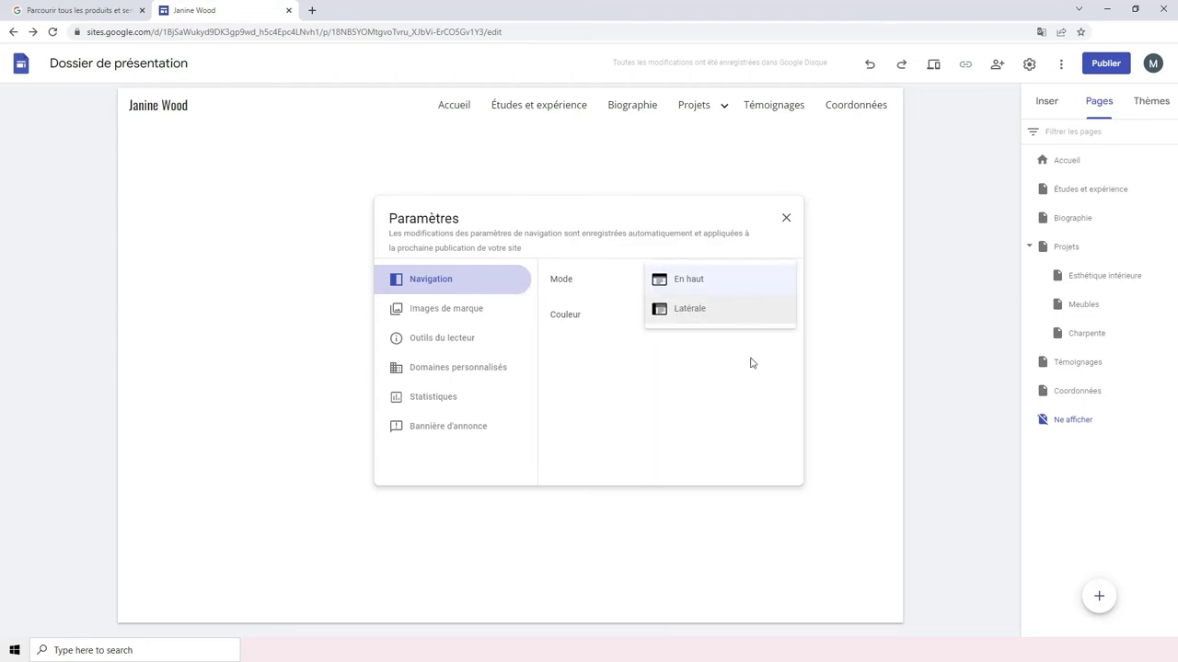
pyautogui.click(754, 363)
pyautogui.click(746, 324)
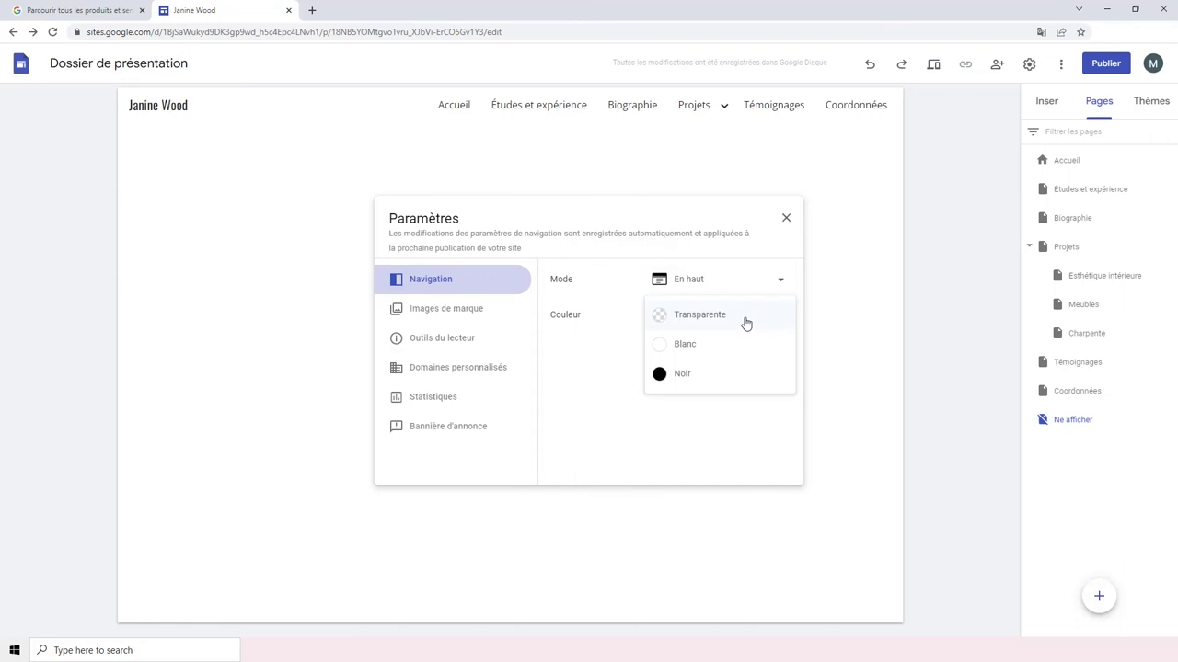
pyautogui.click(746, 322)
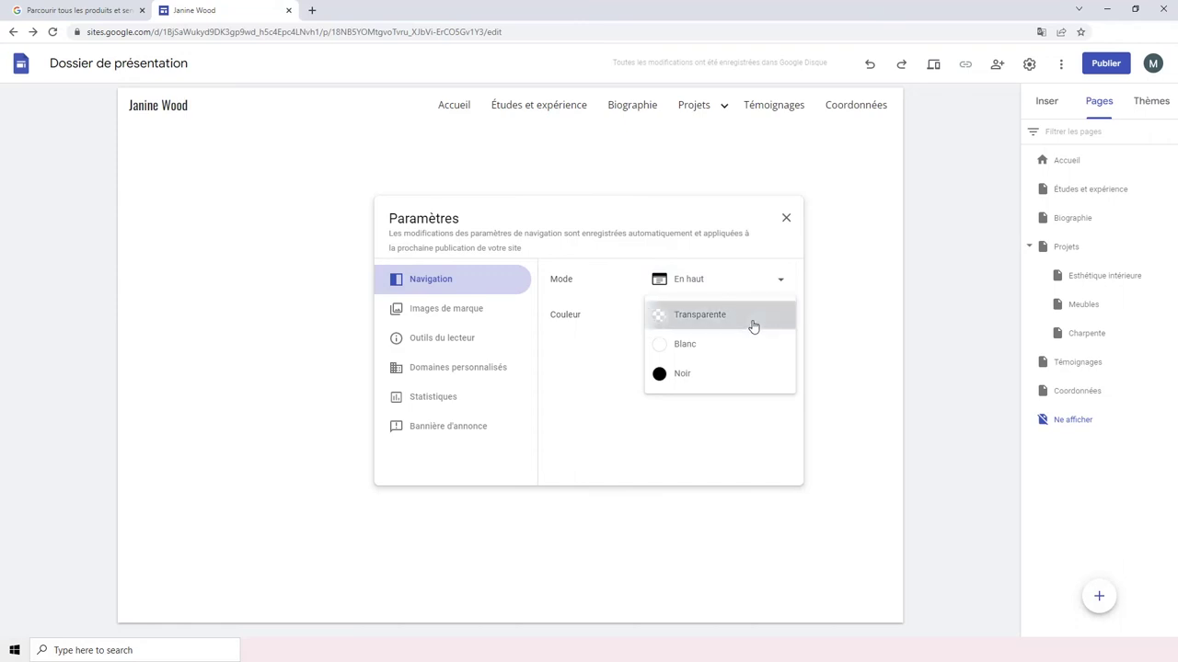
pyautogui.click(786, 219)
pyautogui.click(1048, 100)
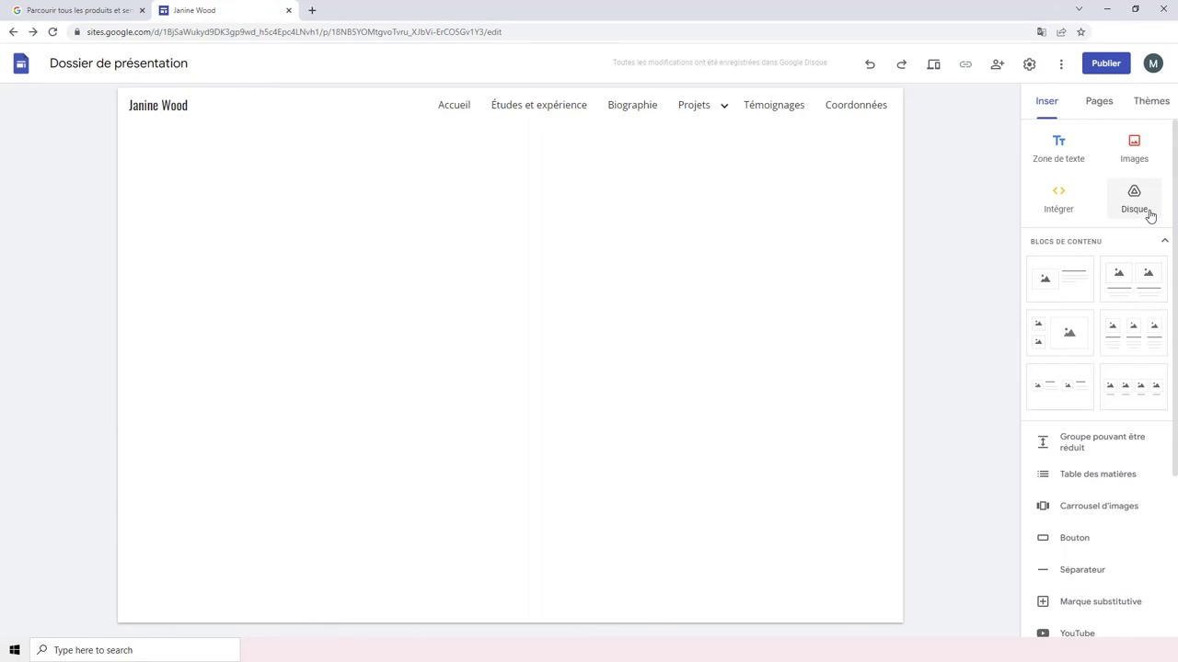
# Add an empty text box, then browse the image picker's URL, Google Images and photos tabs without inserting.
pyautogui.click(1062, 146)
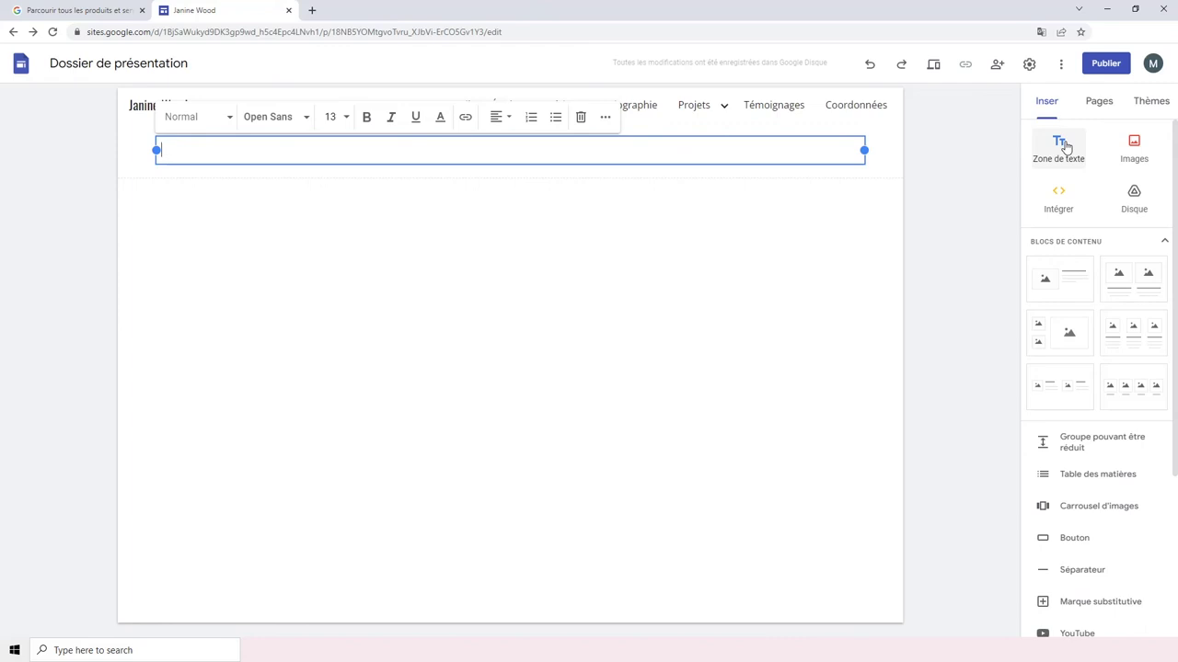
pyautogui.click(1149, 150)
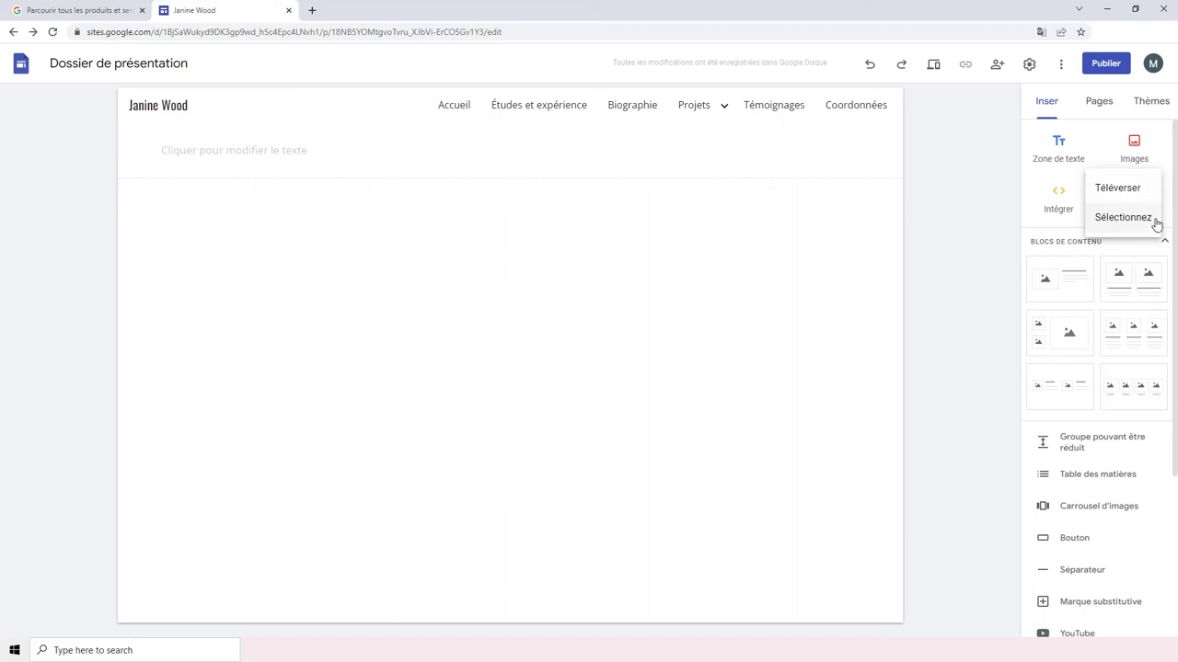
pyautogui.click(1122, 217)
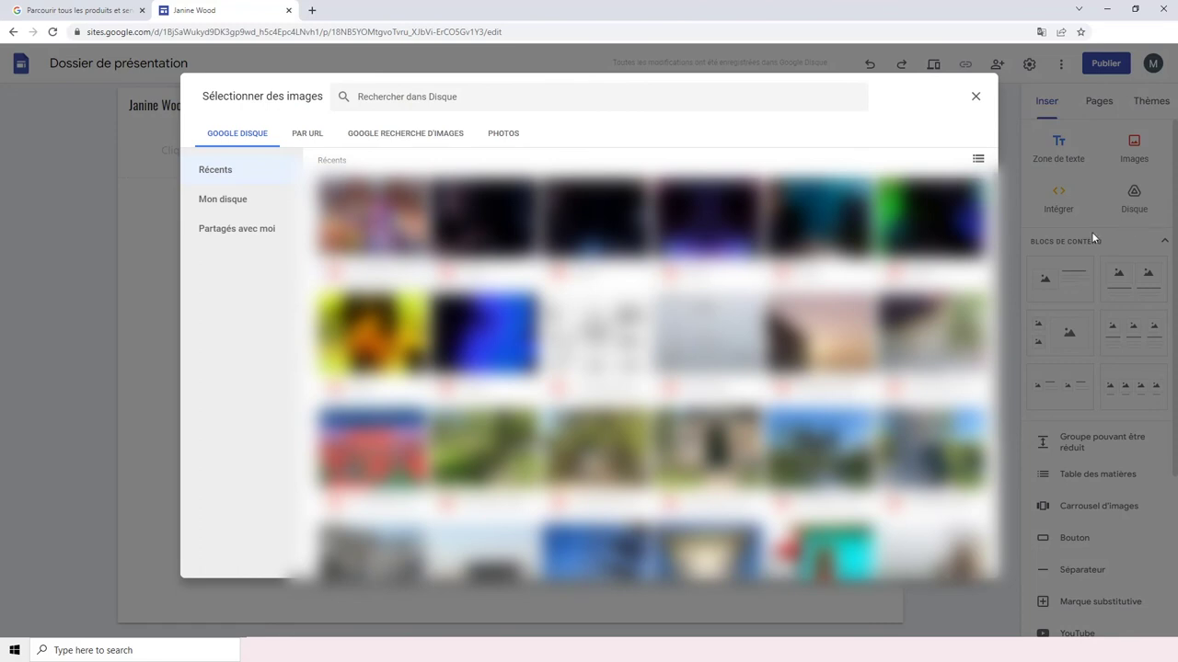
pyautogui.click(318, 143)
pyautogui.click(465, 142)
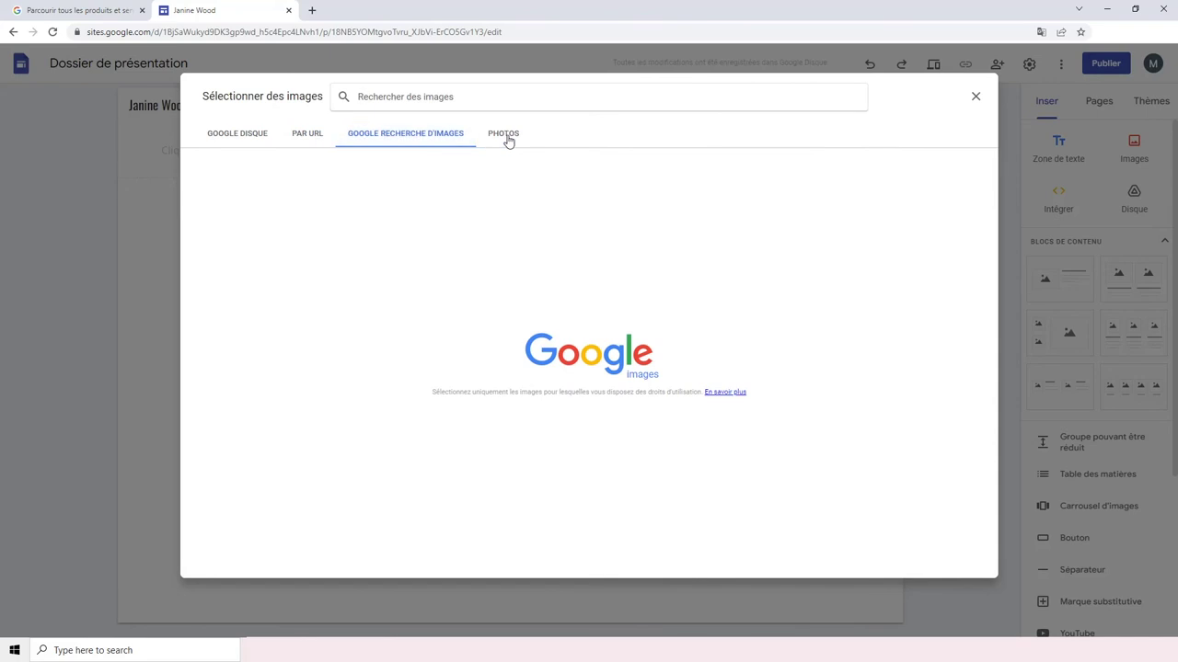
pyautogui.click(506, 136)
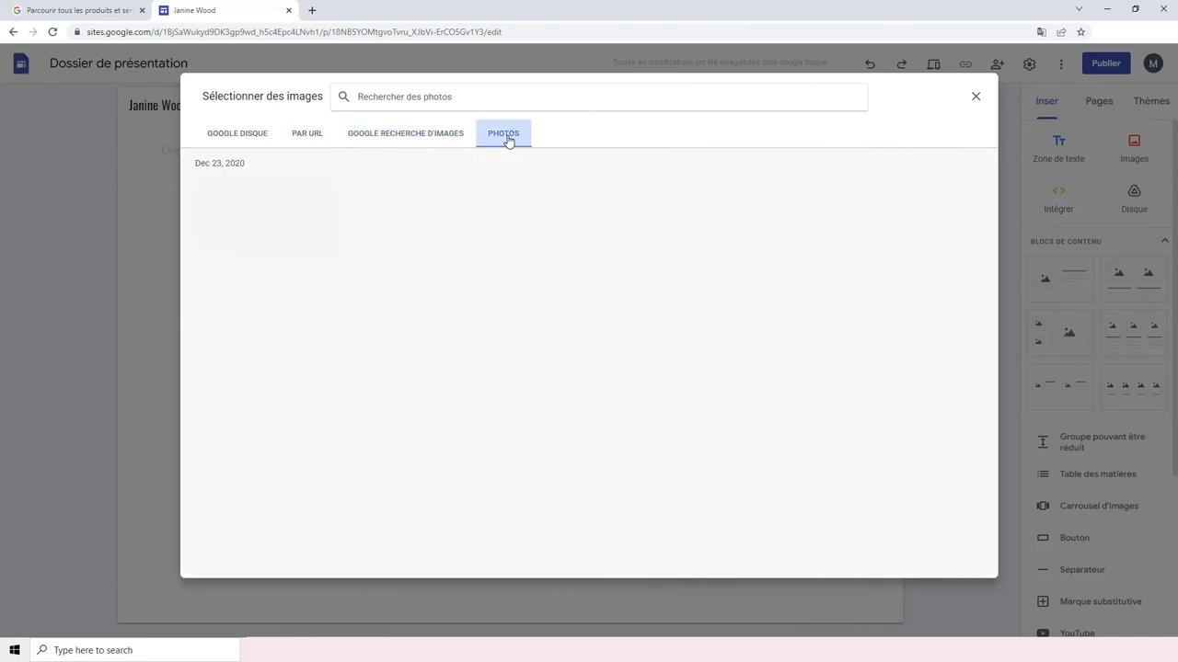
pyautogui.click(975, 96)
# Open Intégrer, view the embed-code option, and cancel without adding anything.
pyautogui.click(1059, 198)
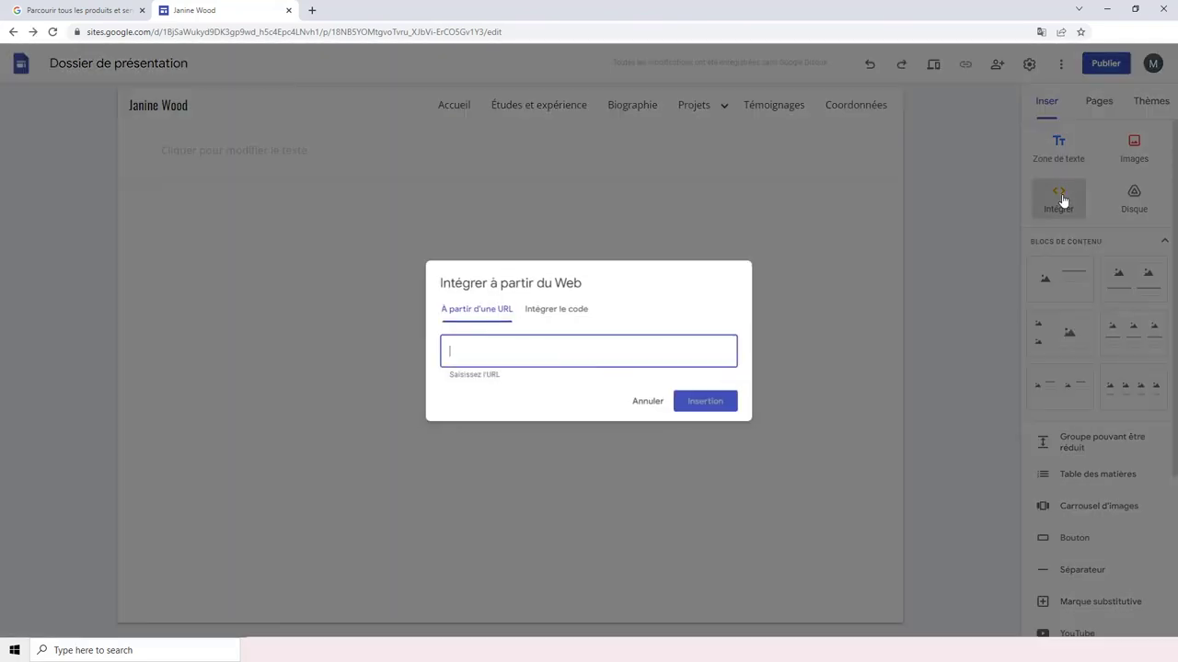
pyautogui.click(565, 313)
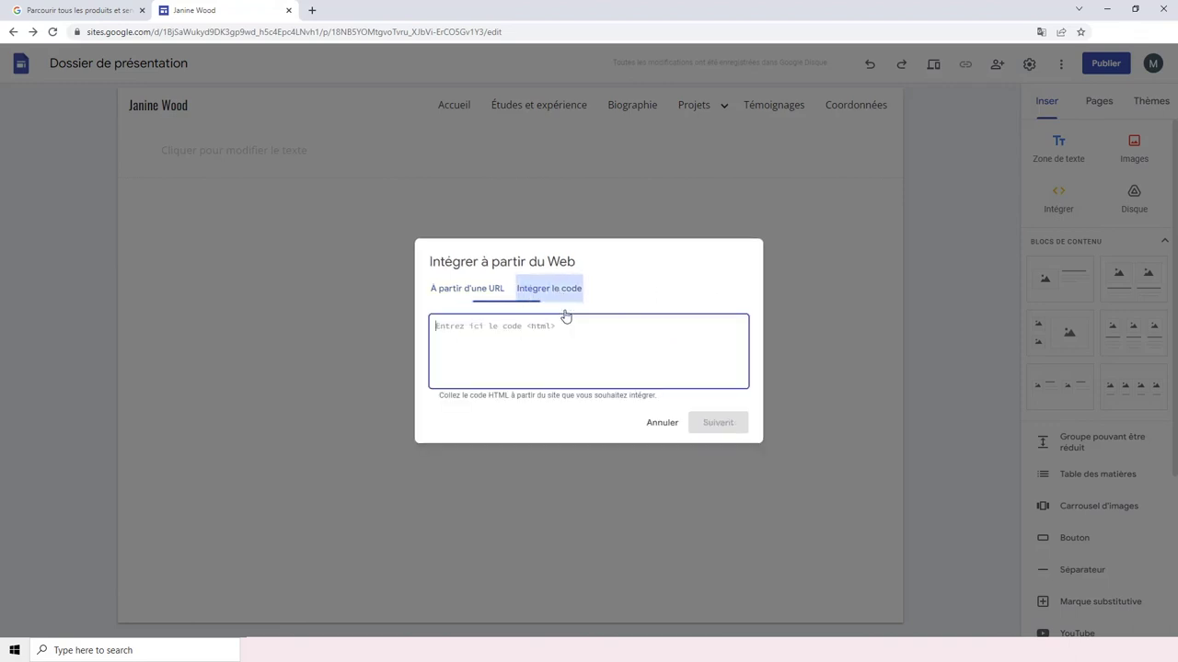
pyautogui.click(662, 428)
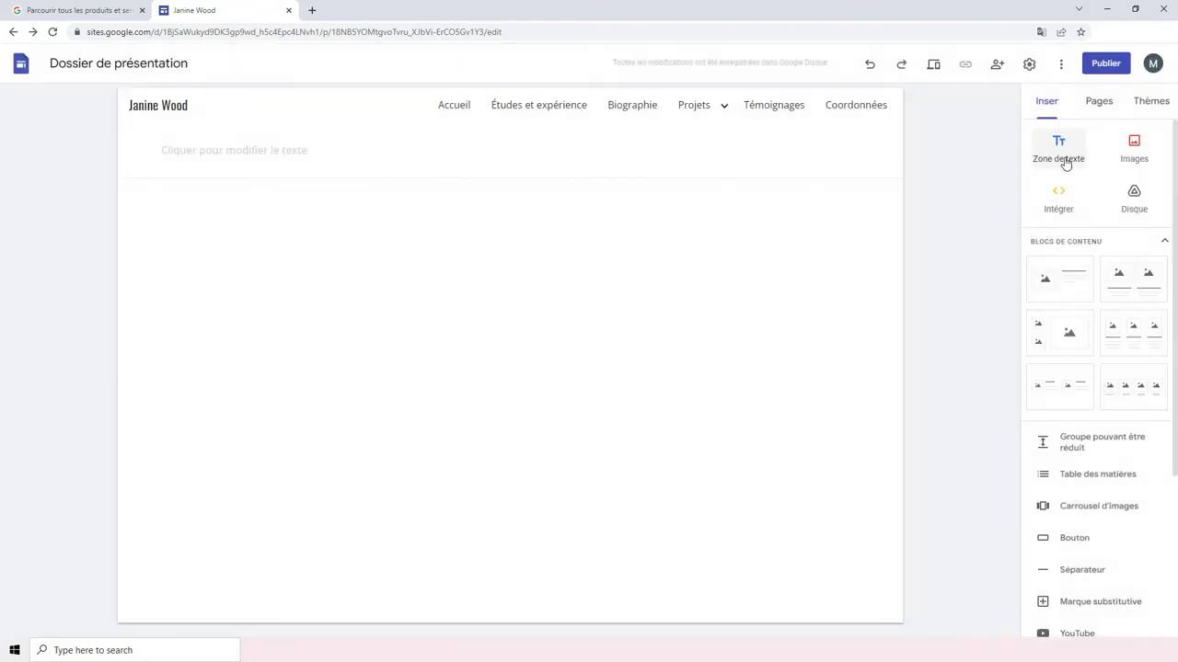
# Browse the Google Drive file picker and close it without inserting anything.
pyautogui.click(1133, 196)
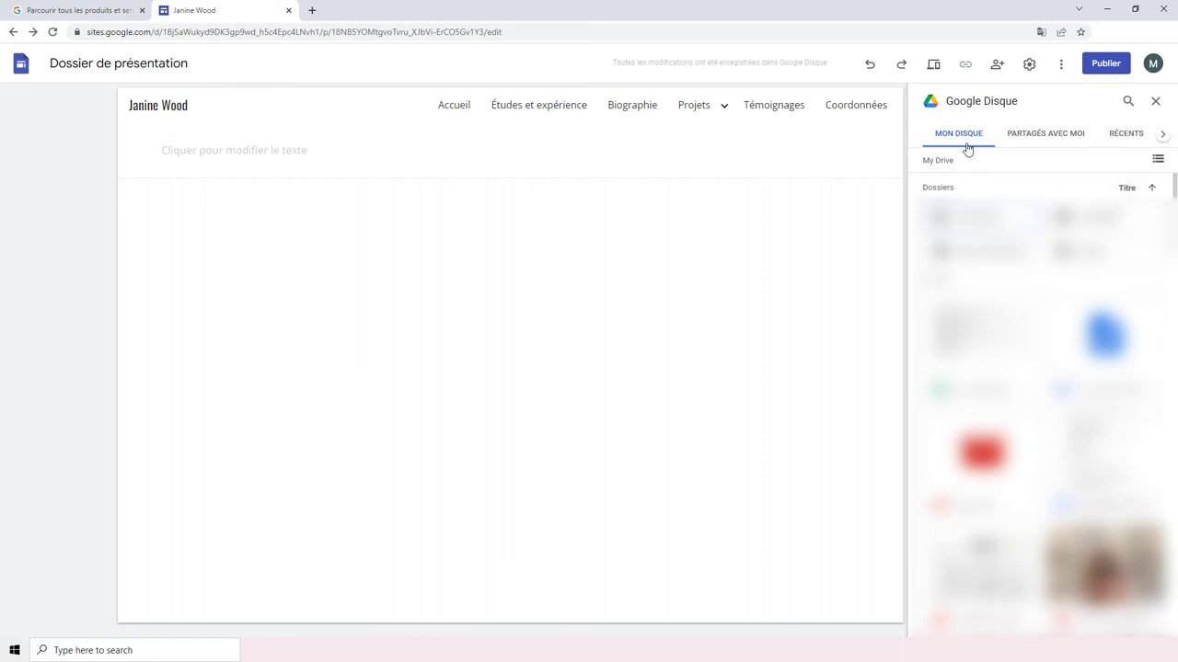
pyautogui.click(1155, 101)
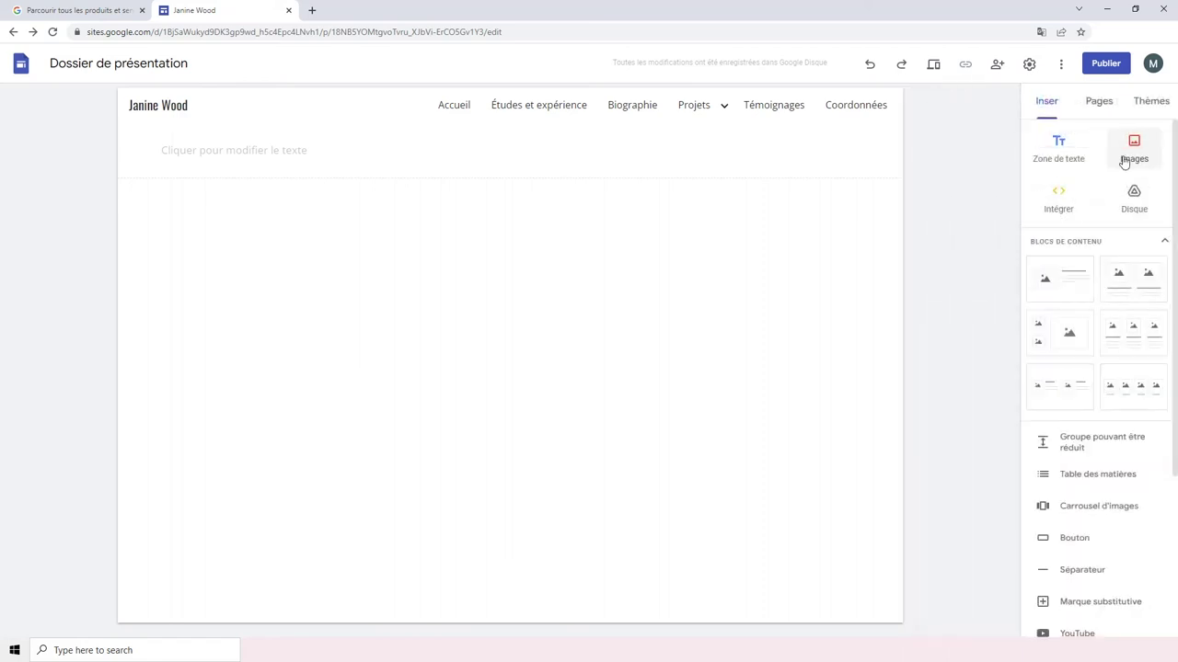
pyautogui.scroll(-3, 1135, 188)
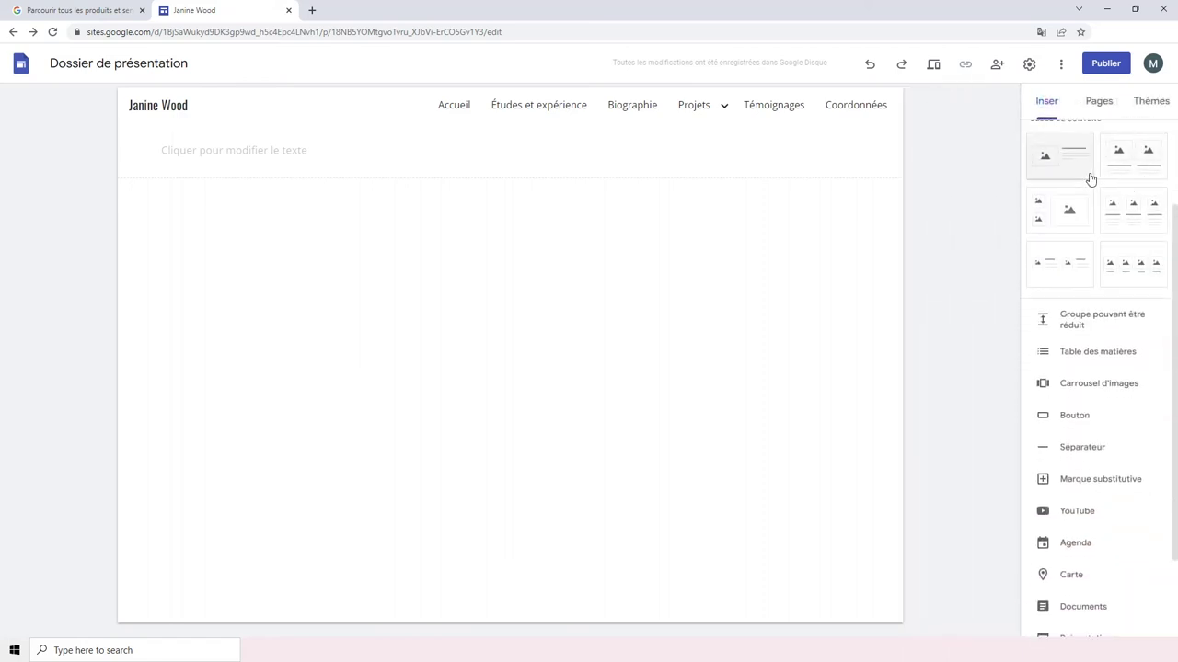
# Add image-with-text, three-column, mixed image grid and two image-text pair blocks.
pyautogui.click(1091, 178)
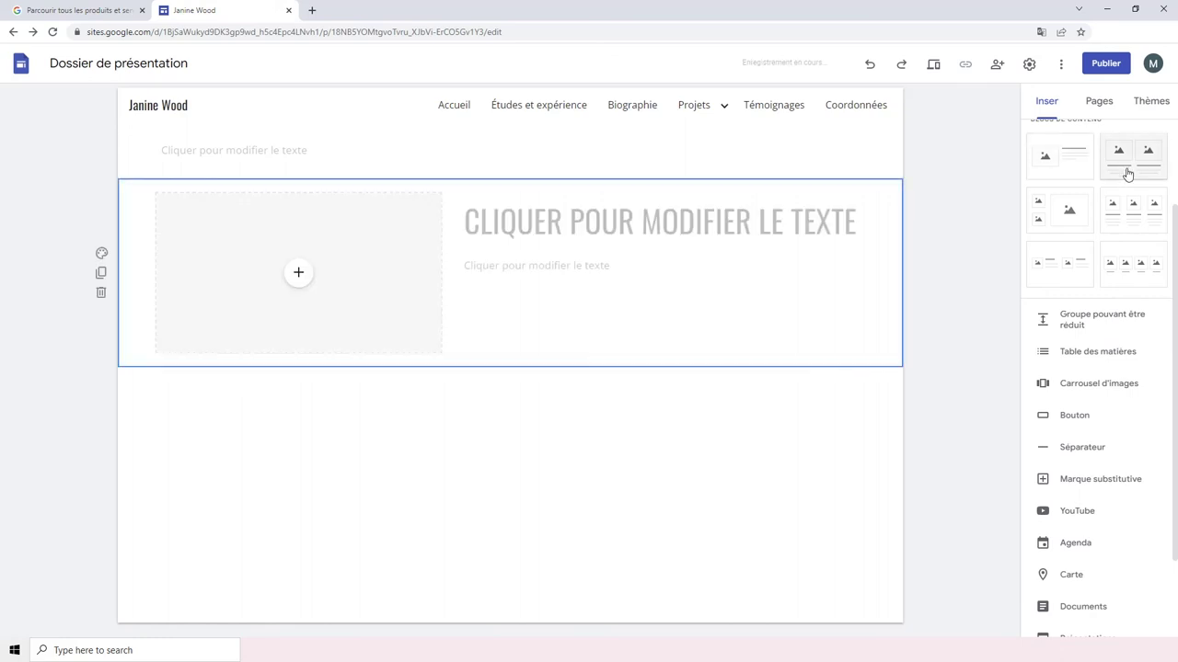
pyautogui.click(1144, 213)
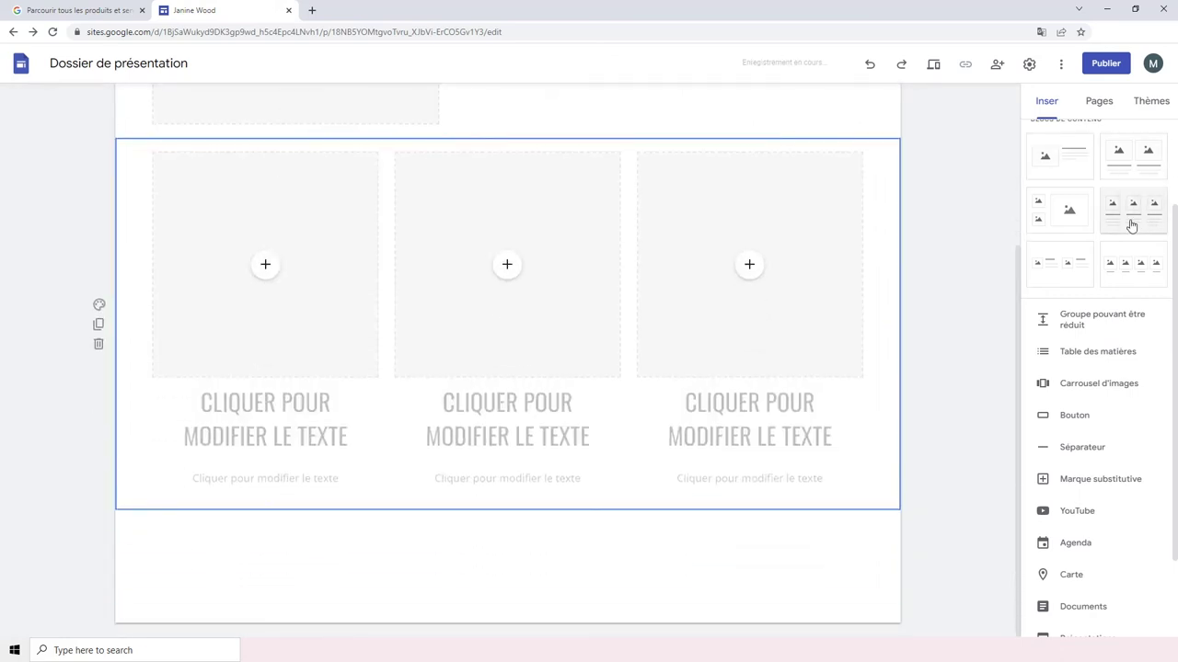
pyautogui.click(1067, 212)
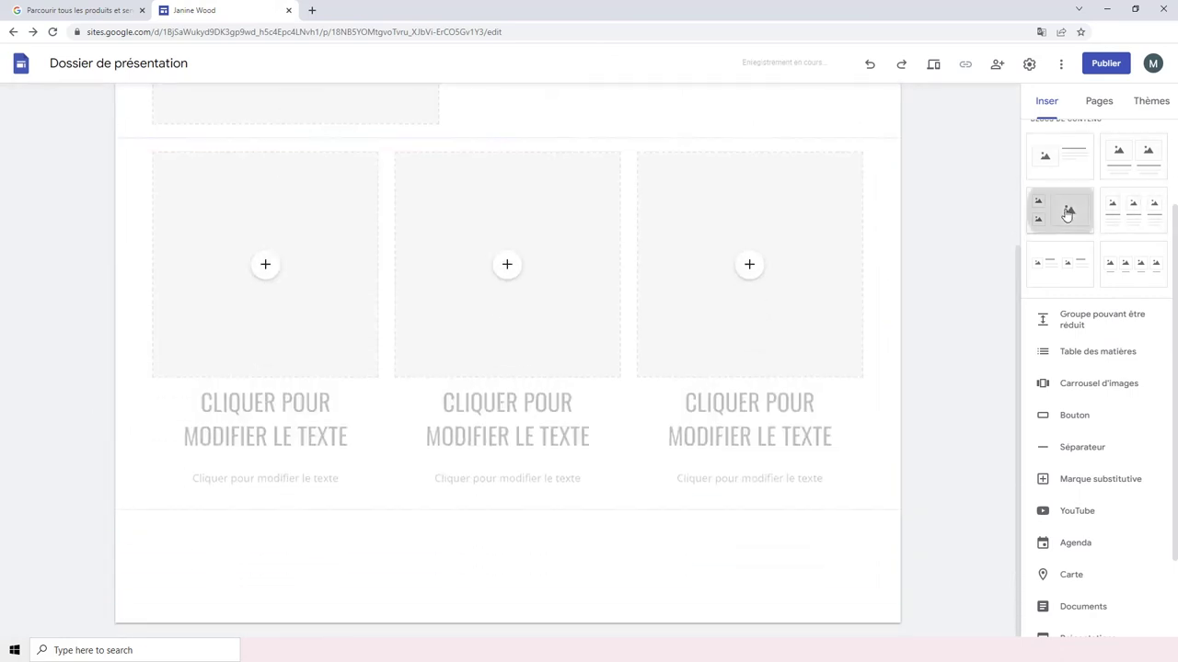
pyautogui.click(1069, 259)
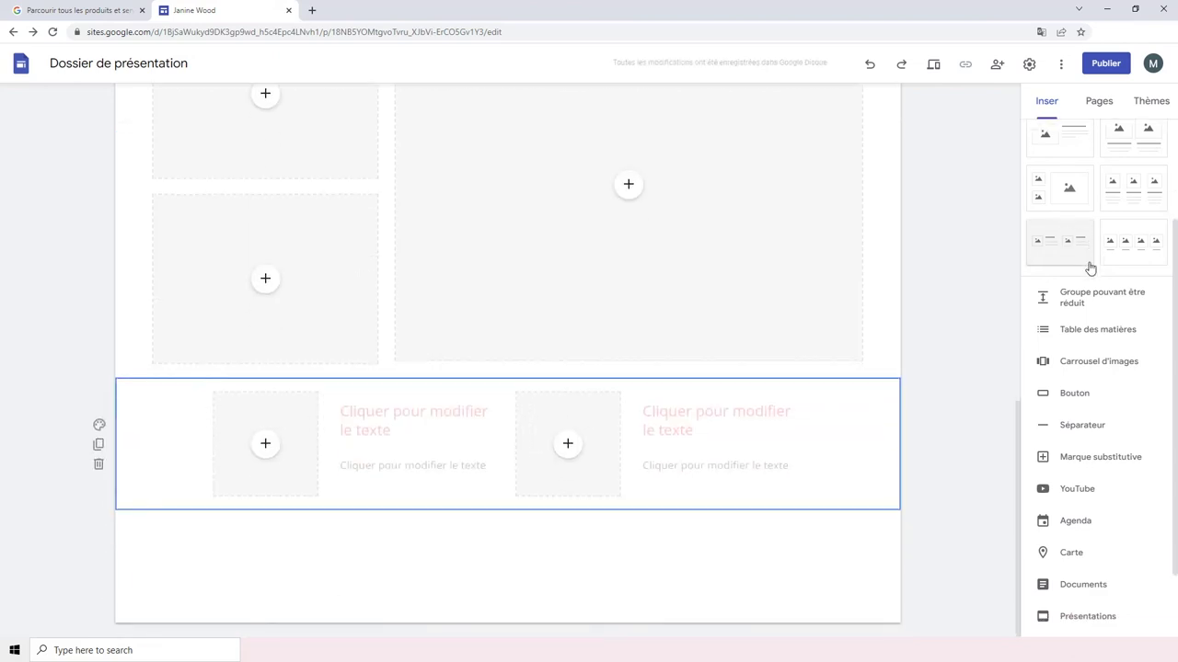
pyautogui.scroll(-1, 1095, 262)
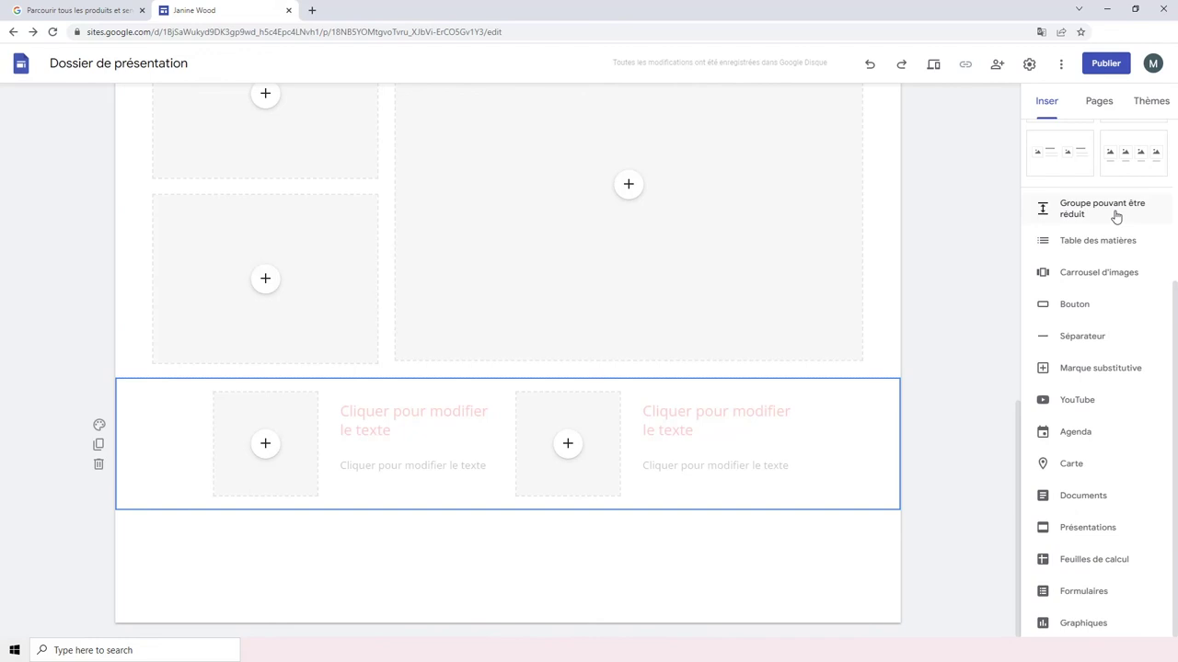
# Insert a collapsible group, table of contents and separator, cancelling the carousel and button.
pyautogui.click(1116, 217)
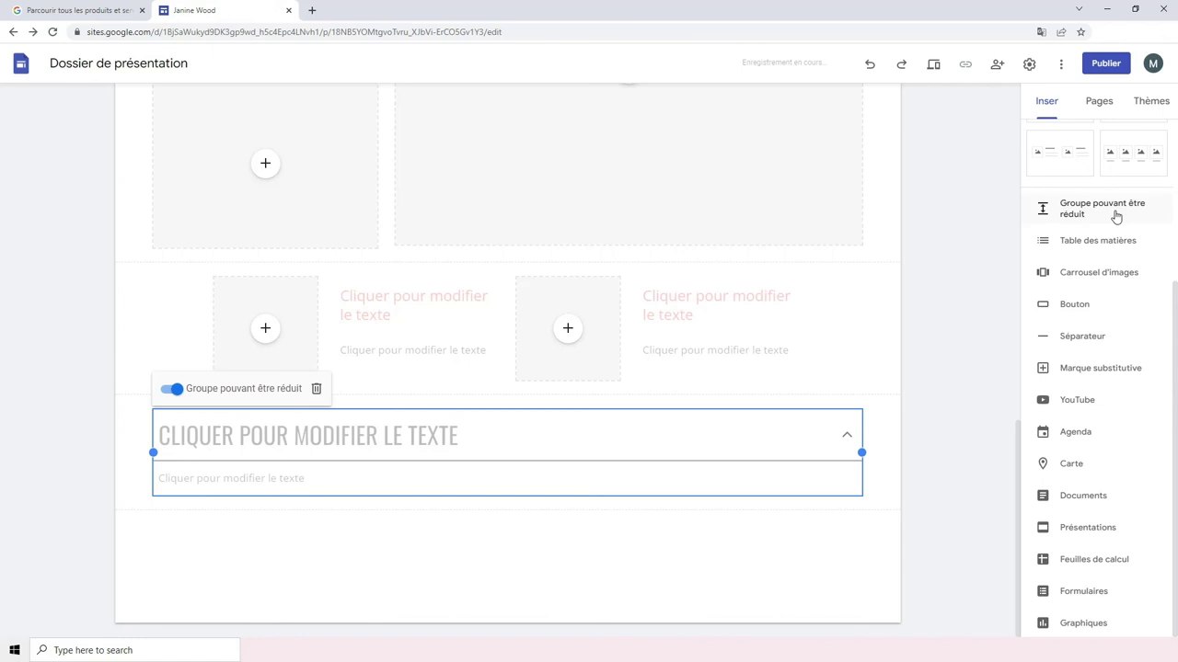
pyautogui.click(1131, 244)
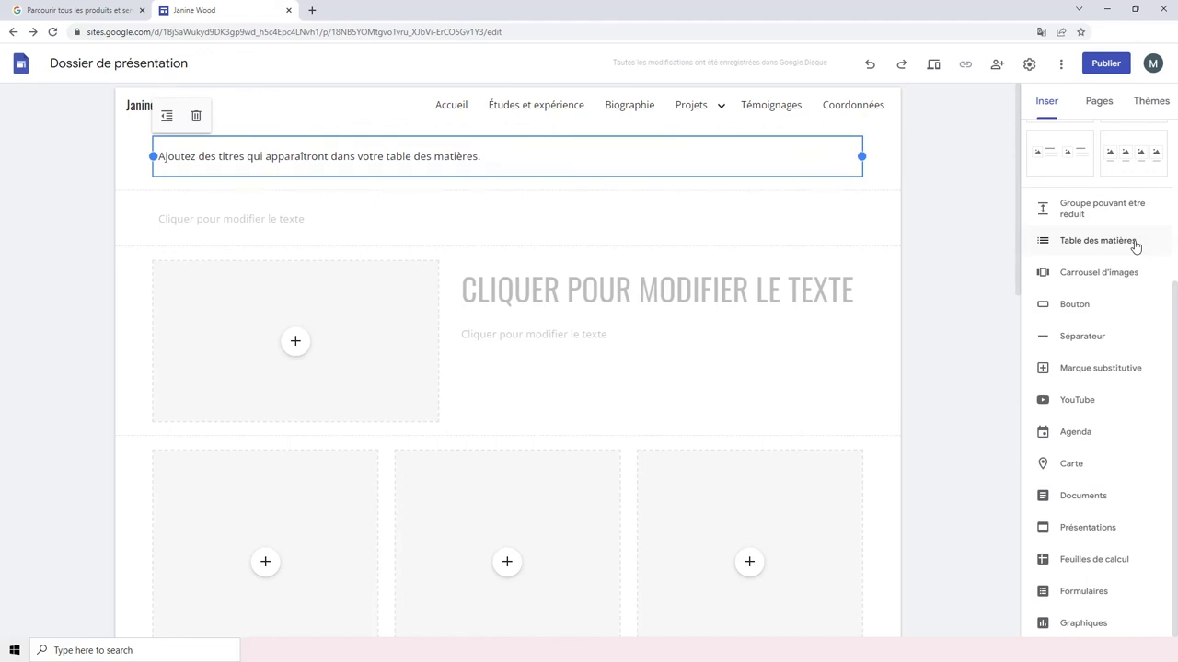
pyautogui.click(1137, 281)
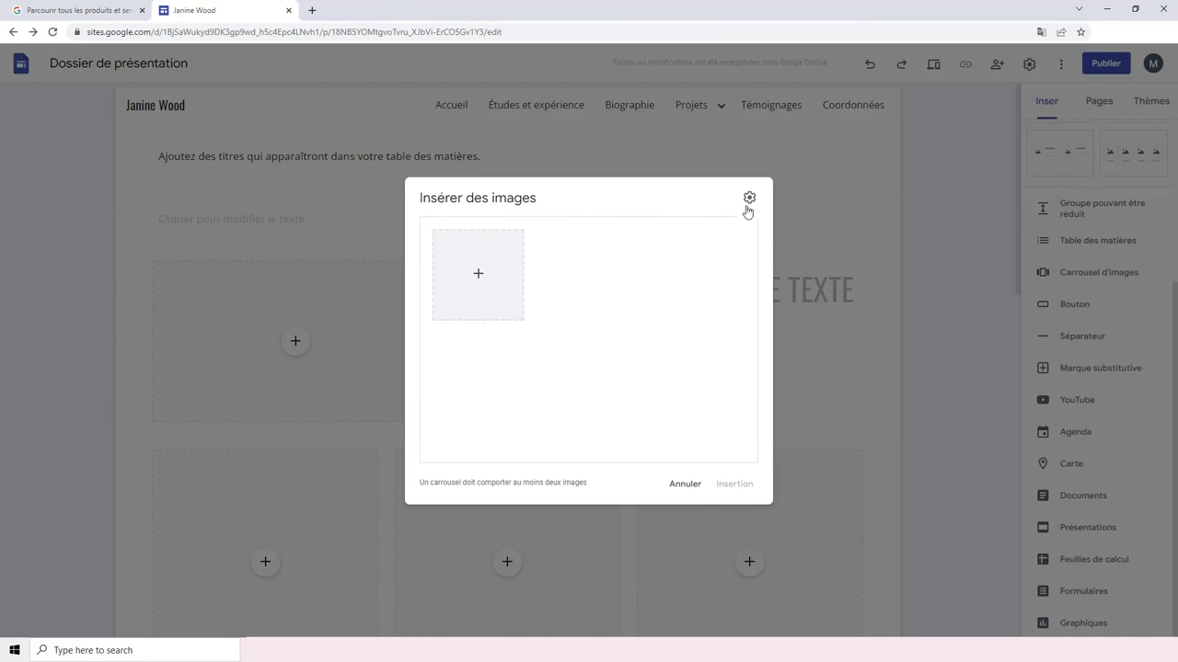
pyautogui.click(683, 486)
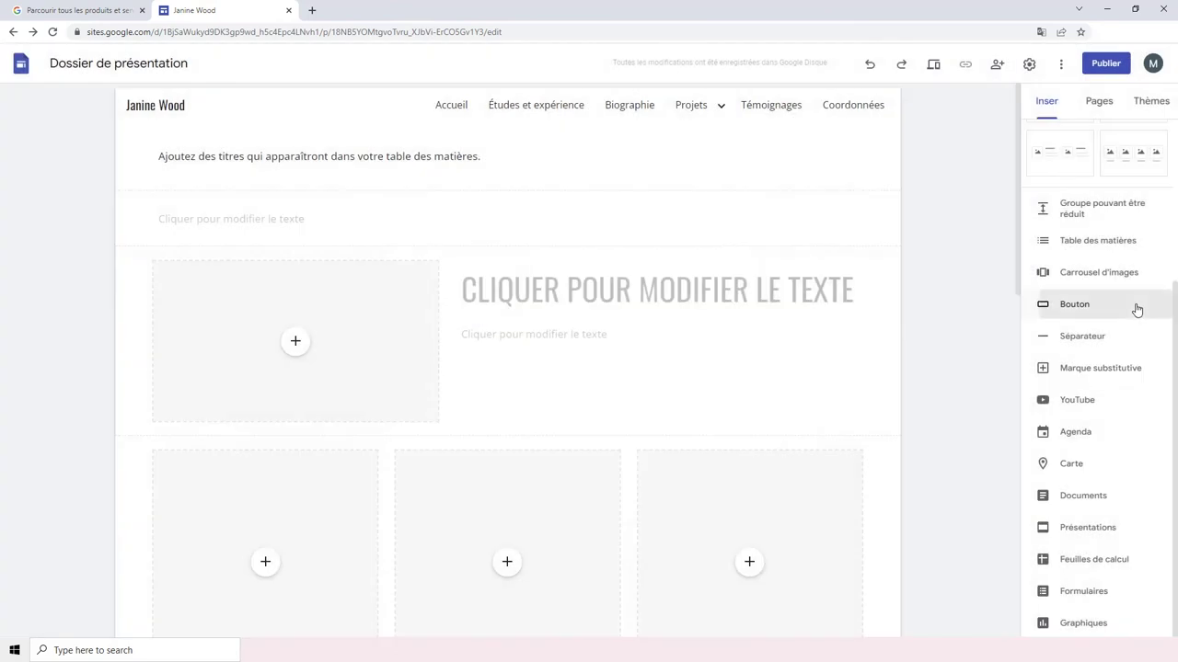
pyautogui.click(1137, 308)
pyautogui.click(642, 408)
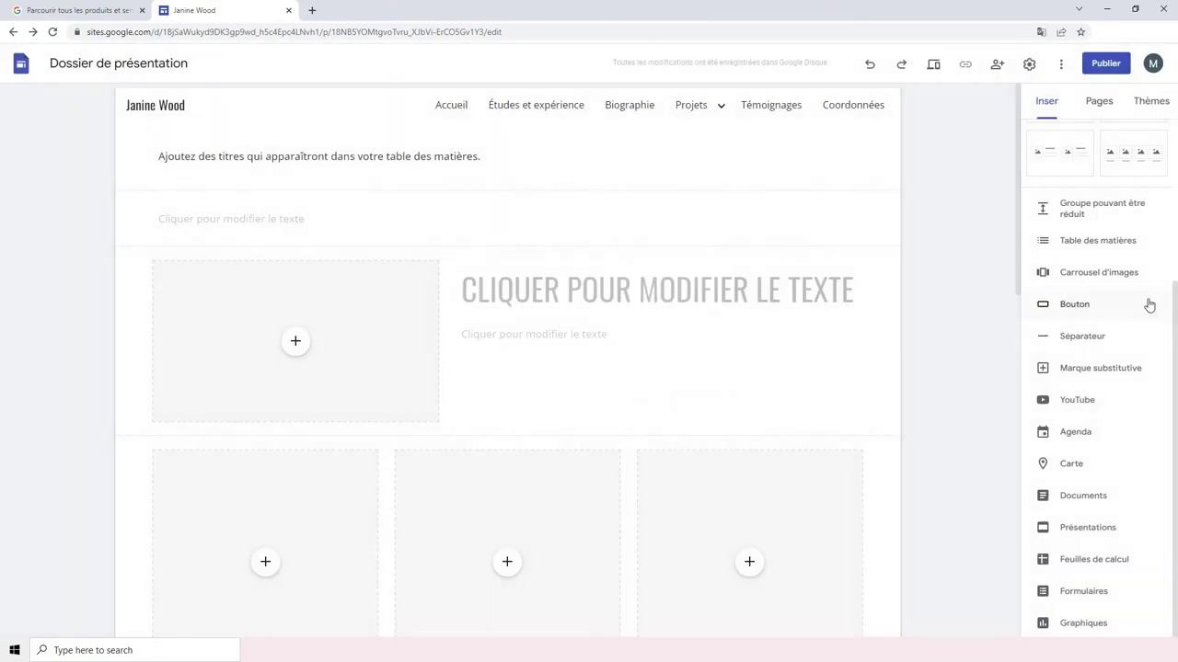
pyautogui.click(1149, 340)
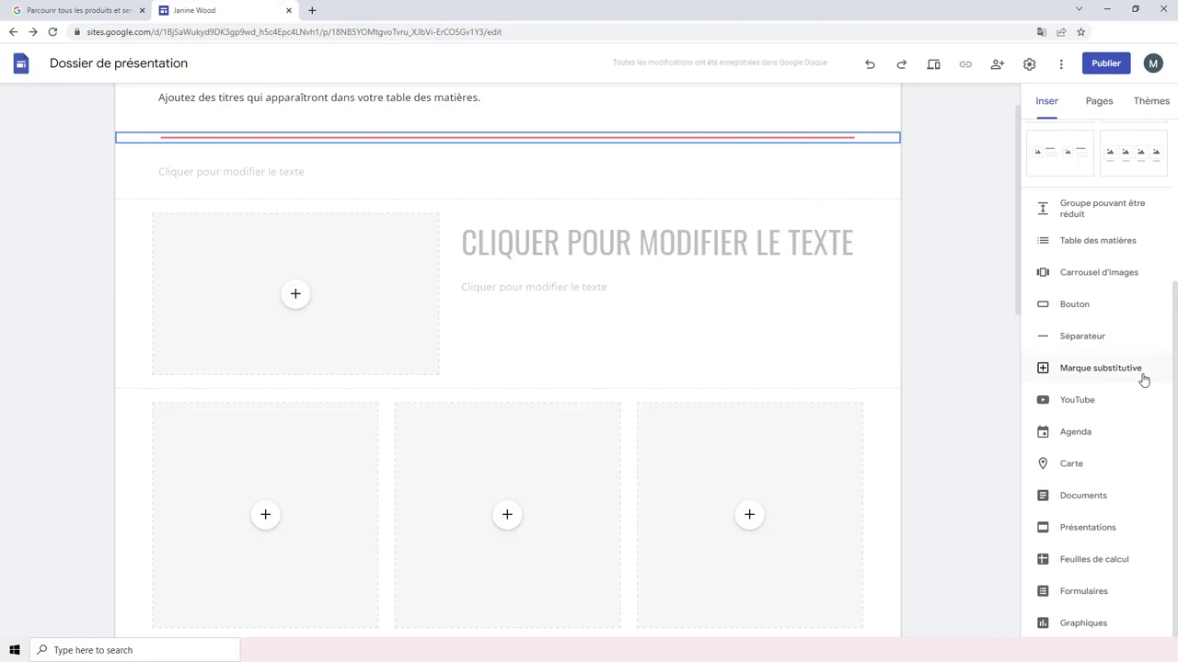
# Insert a Marque substitutive placeholder block beneath the separator line.
pyautogui.click(1143, 377)
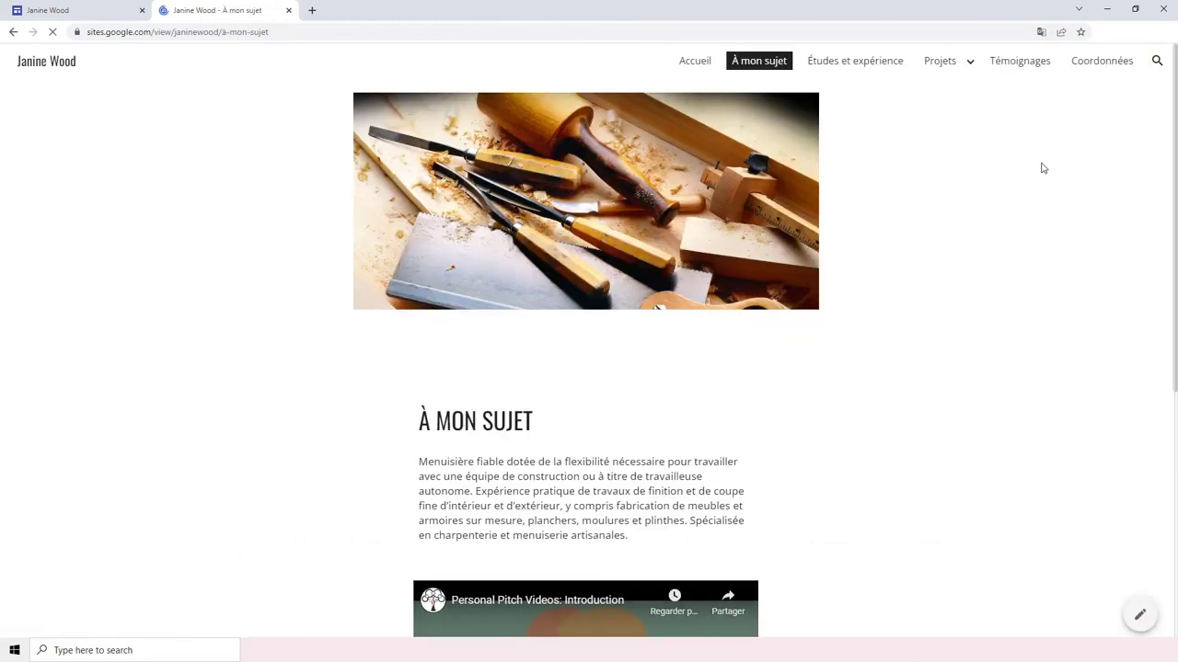
# Scroll the À mon sujet page and expand the Compétences techniques skills list.
pyautogui.scroll(-5, 1026, 170)
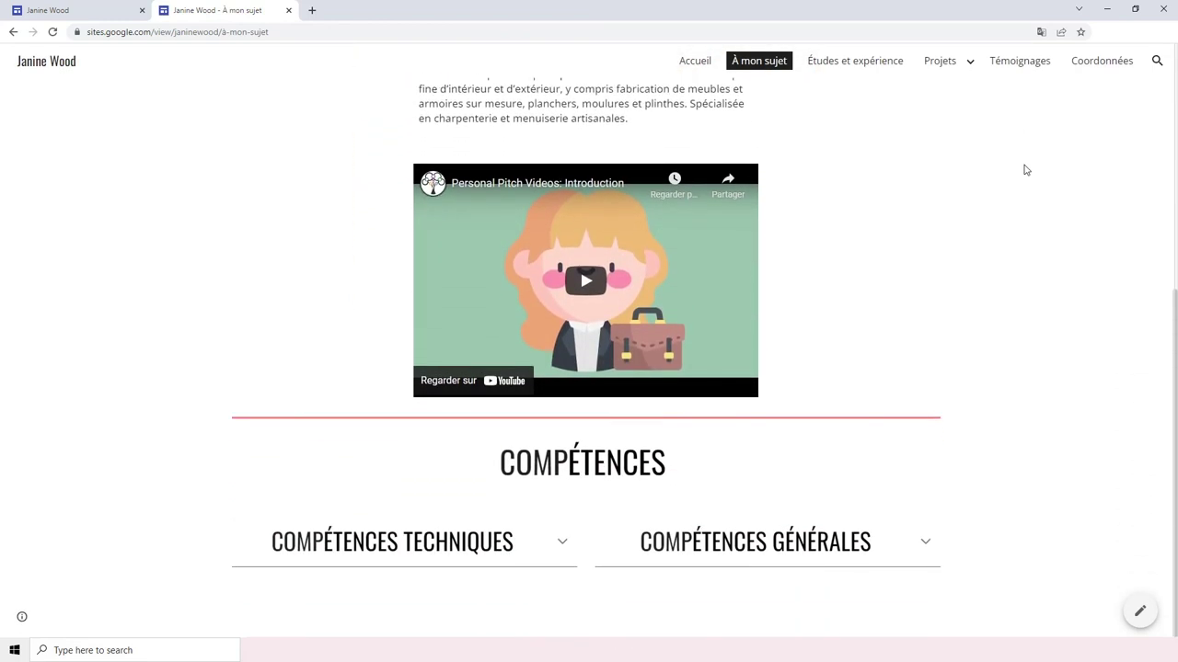
pyautogui.click(527, 558)
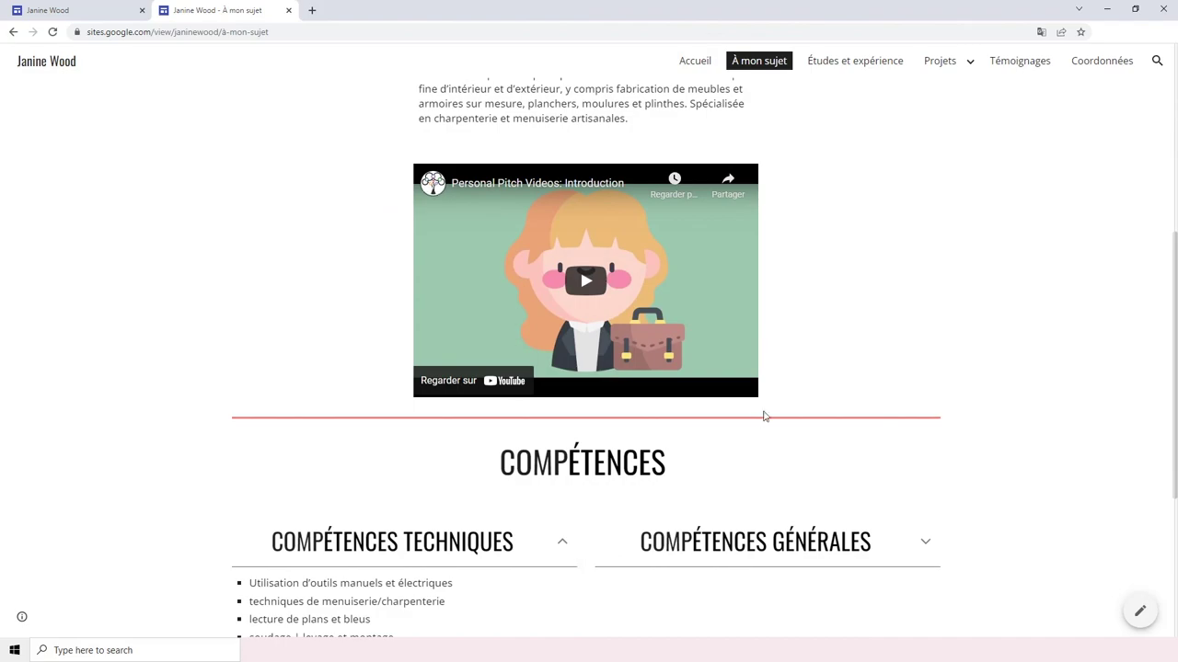
pyautogui.scroll(-3, 763, 415)
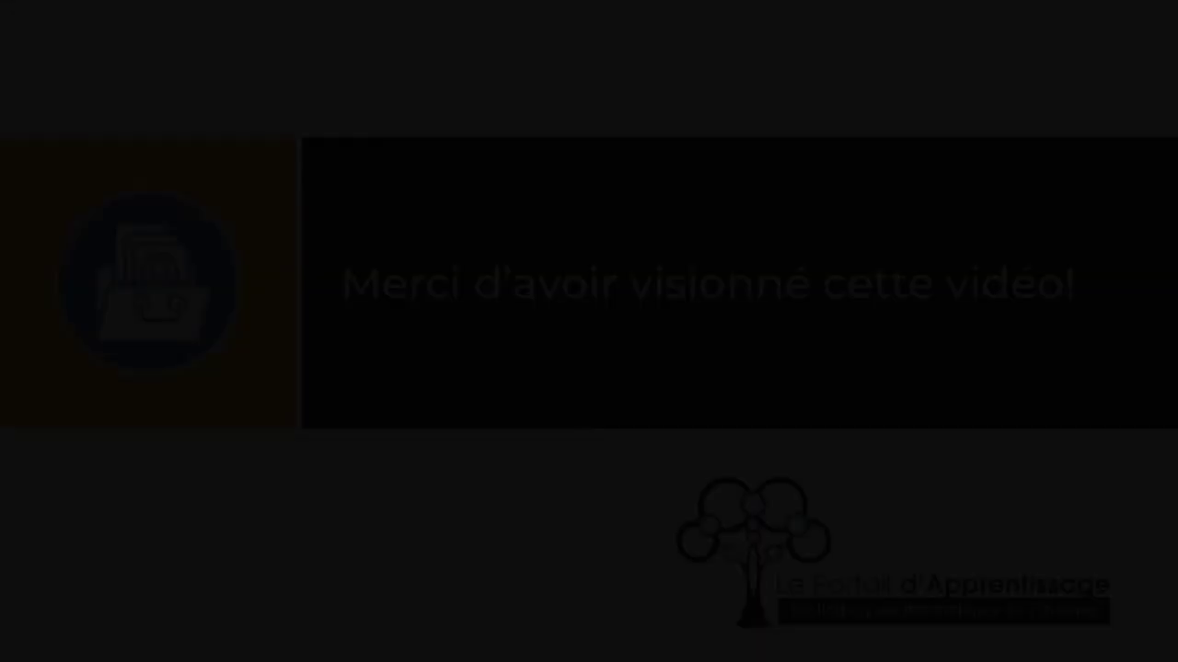